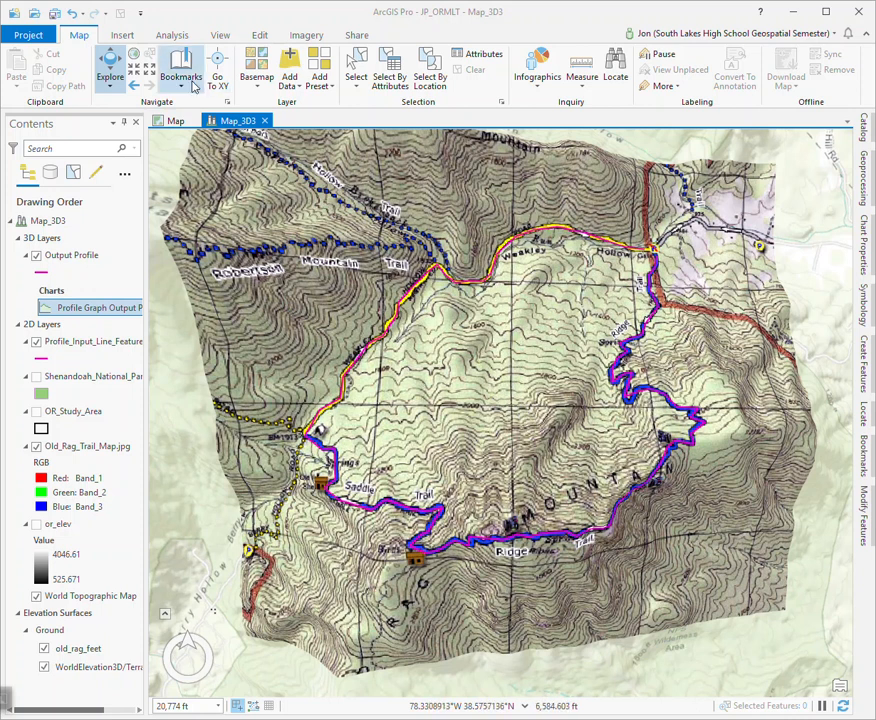
# Create a new 2D map in the project's Maps collection.
pyautogui.click(176, 121)
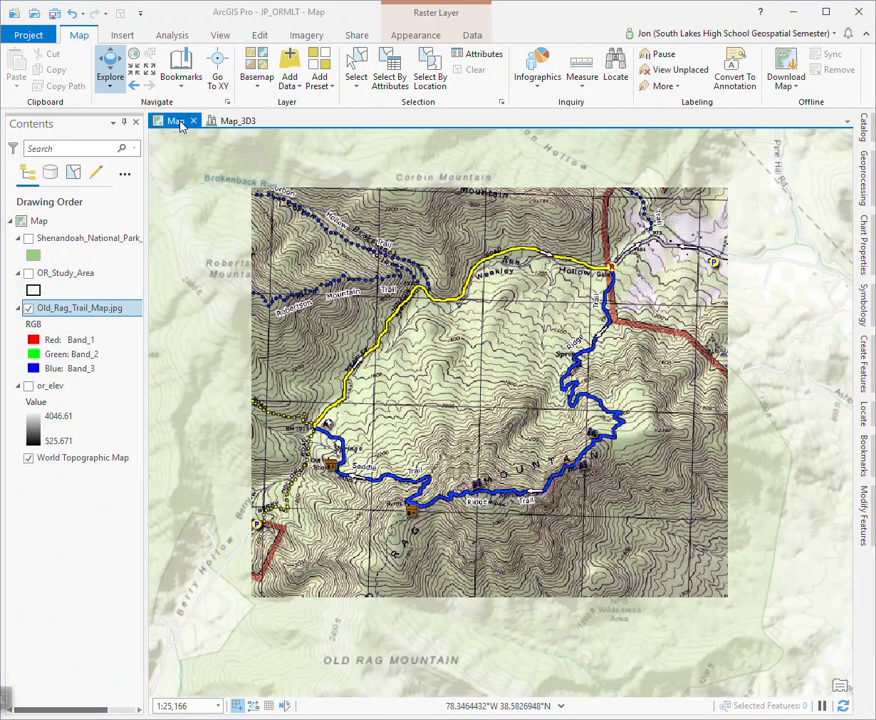
pyautogui.click(233, 121)
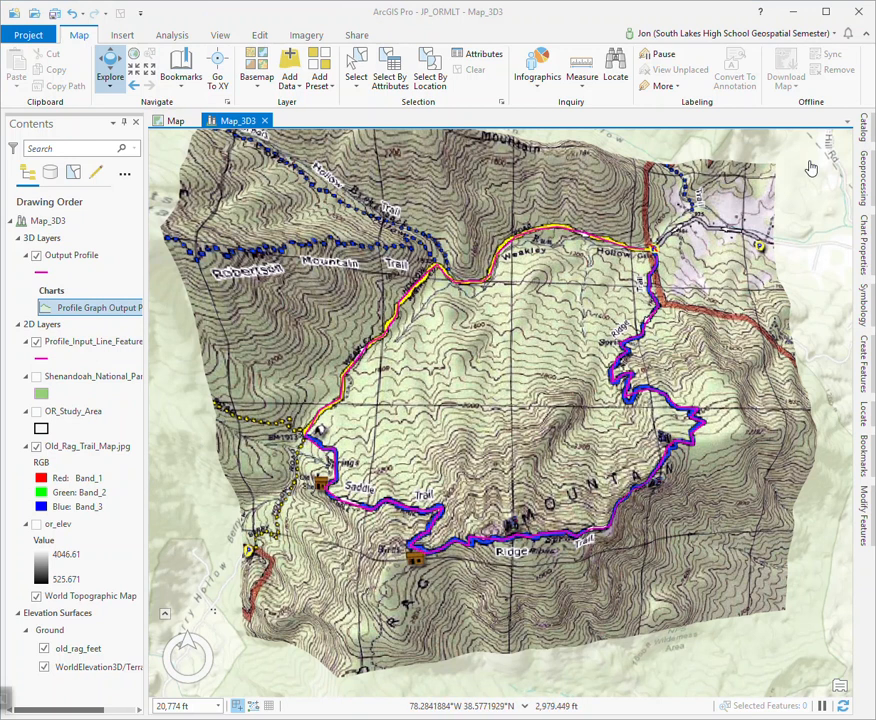
pyautogui.click(866, 130)
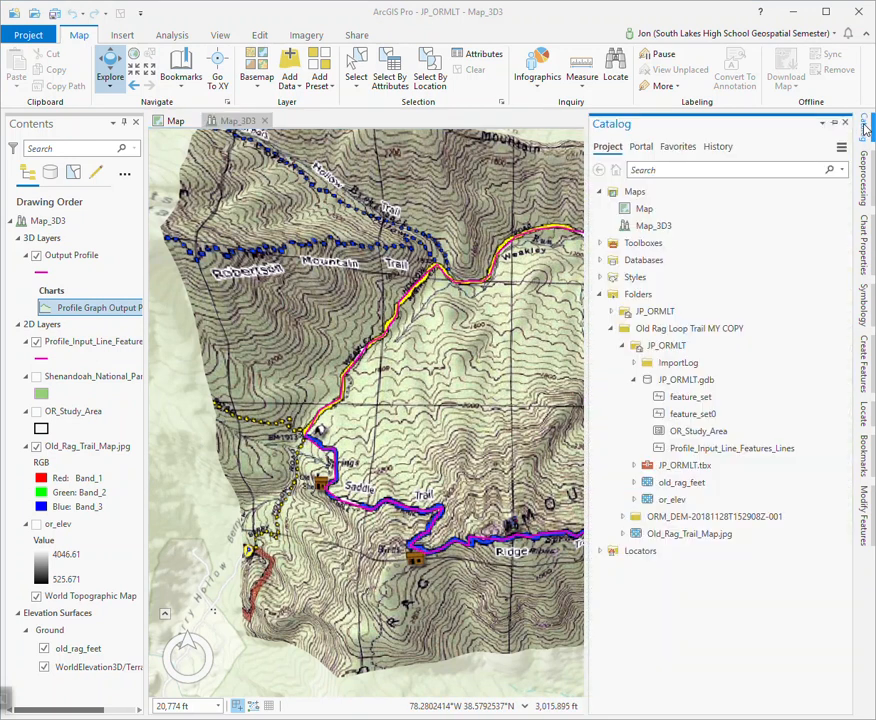
pyautogui.rightClick(637, 193)
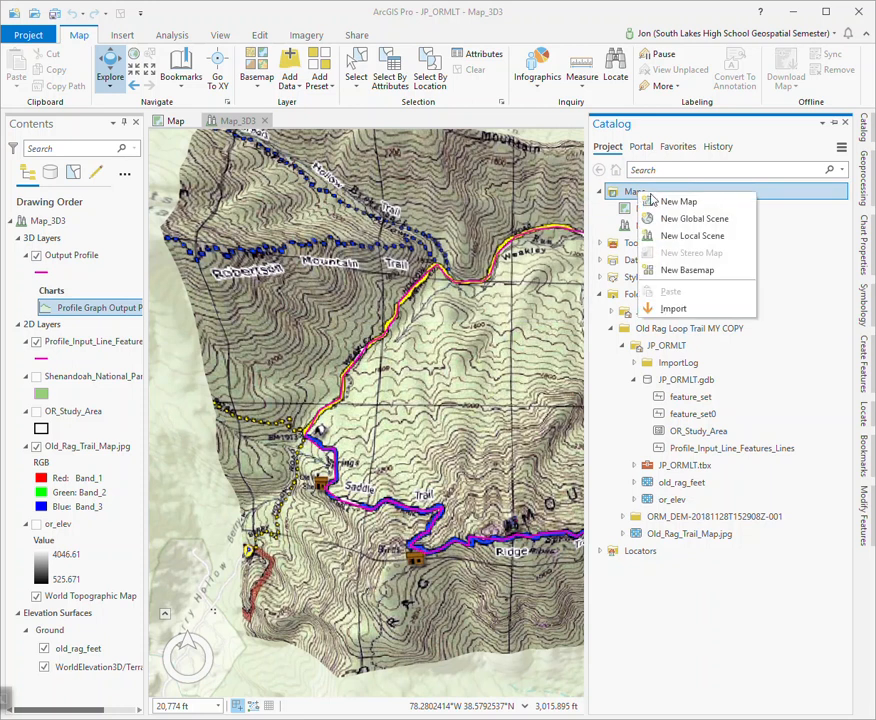
pyautogui.click(677, 202)
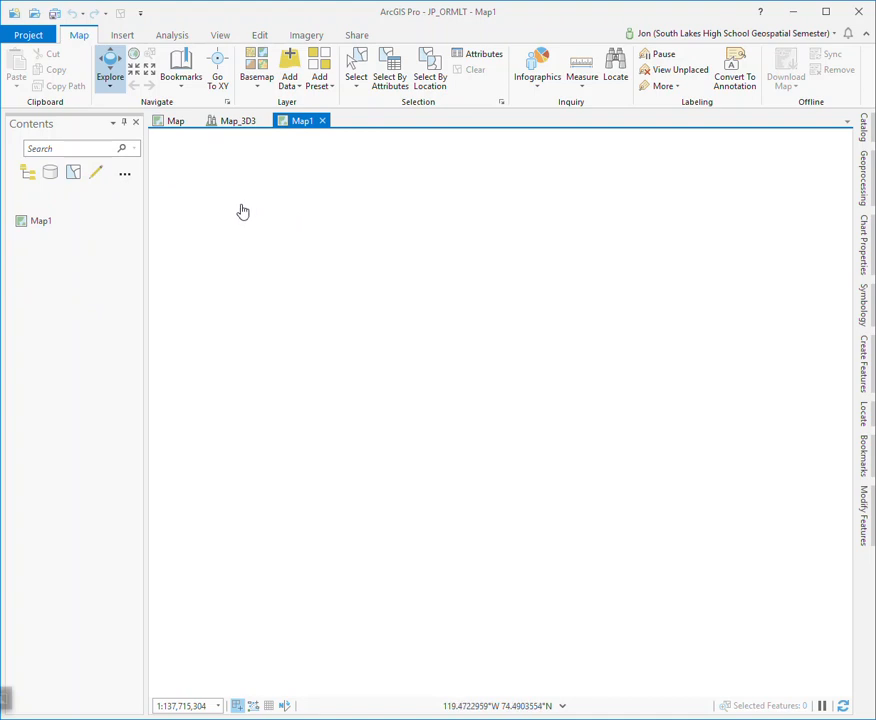
# Collapse the expanded project folder and add a folder connection to C:\ArcGIS 2016 Data.
pyautogui.click(866, 130)
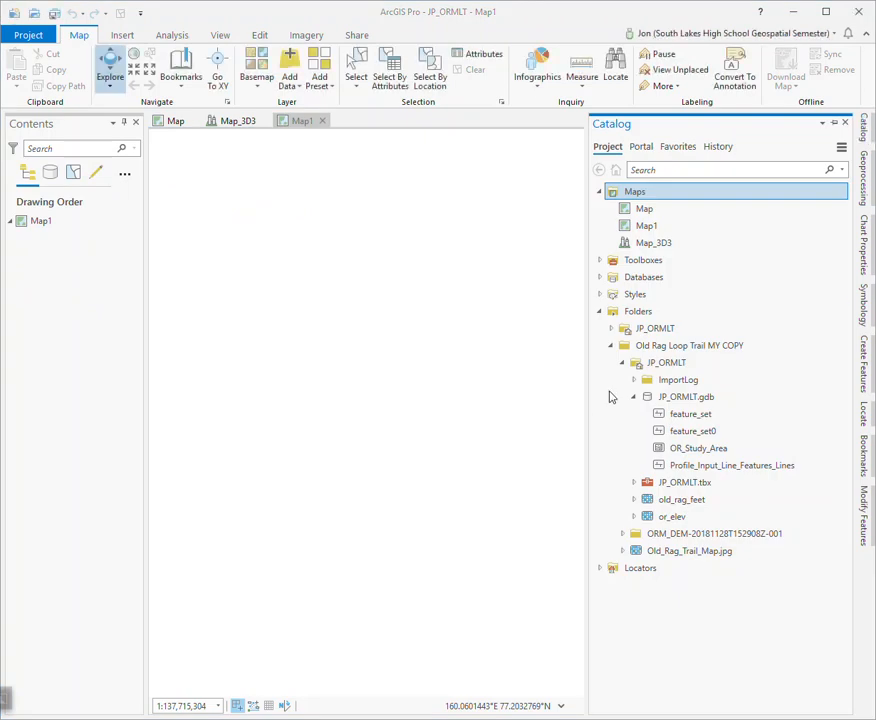
pyautogui.click(612, 329)
pyautogui.click(612, 329)
pyautogui.click(611, 346)
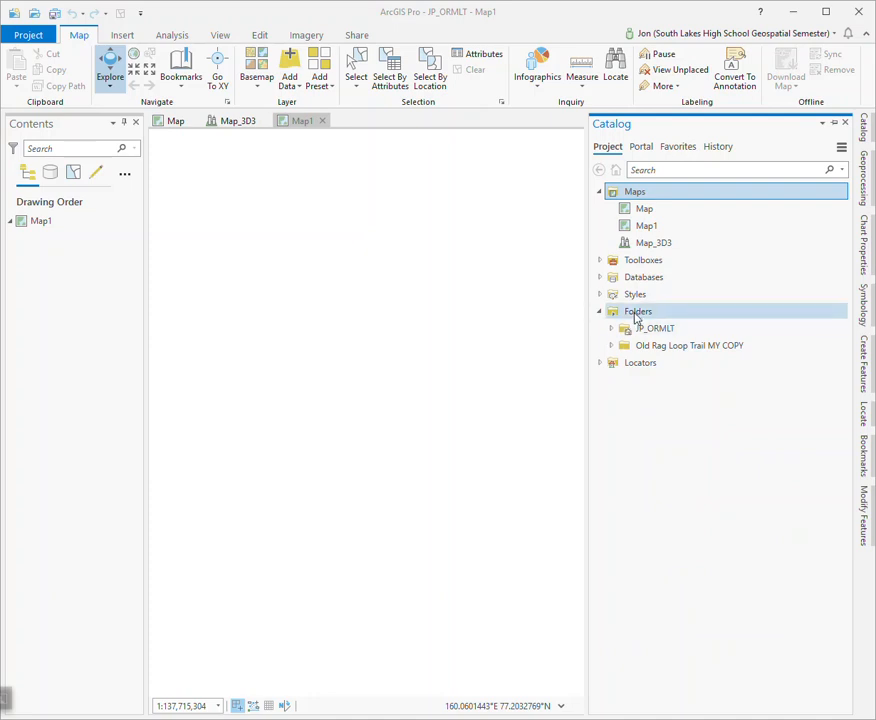
pyautogui.rightClick(638, 315)
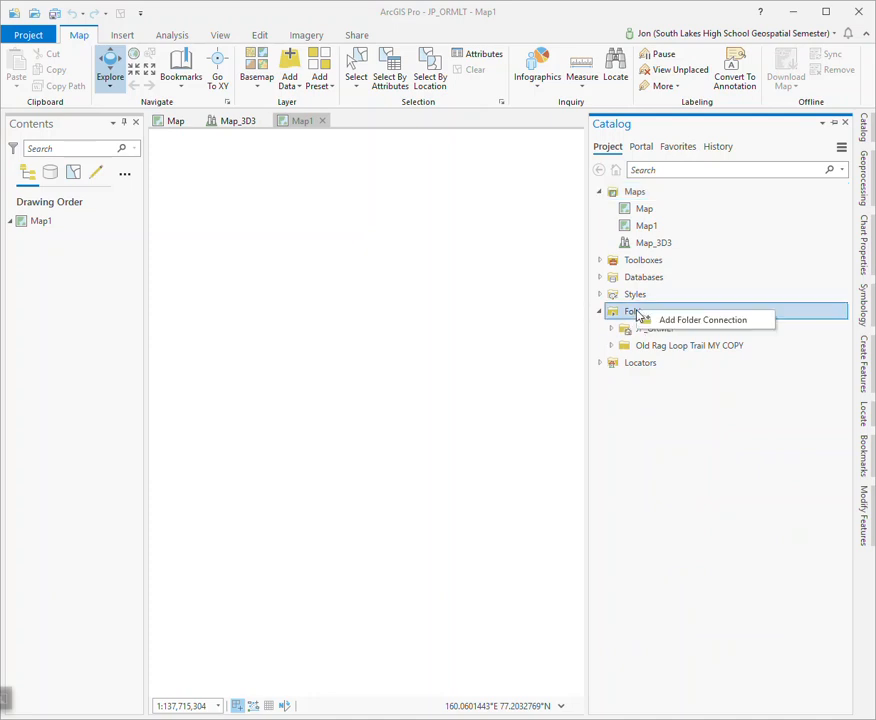
pyautogui.click(650, 319)
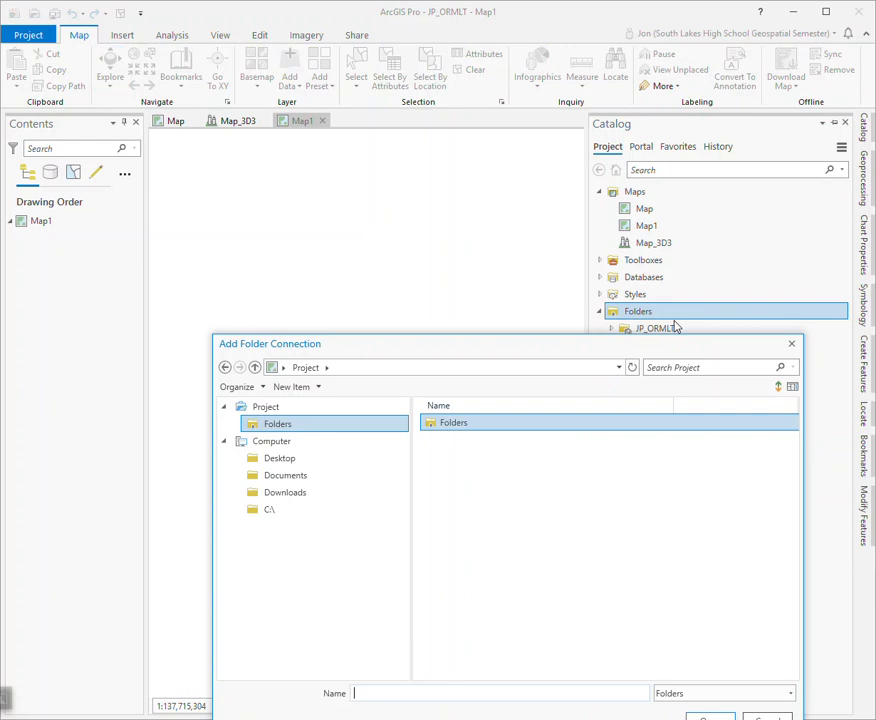
pyautogui.click(271, 512)
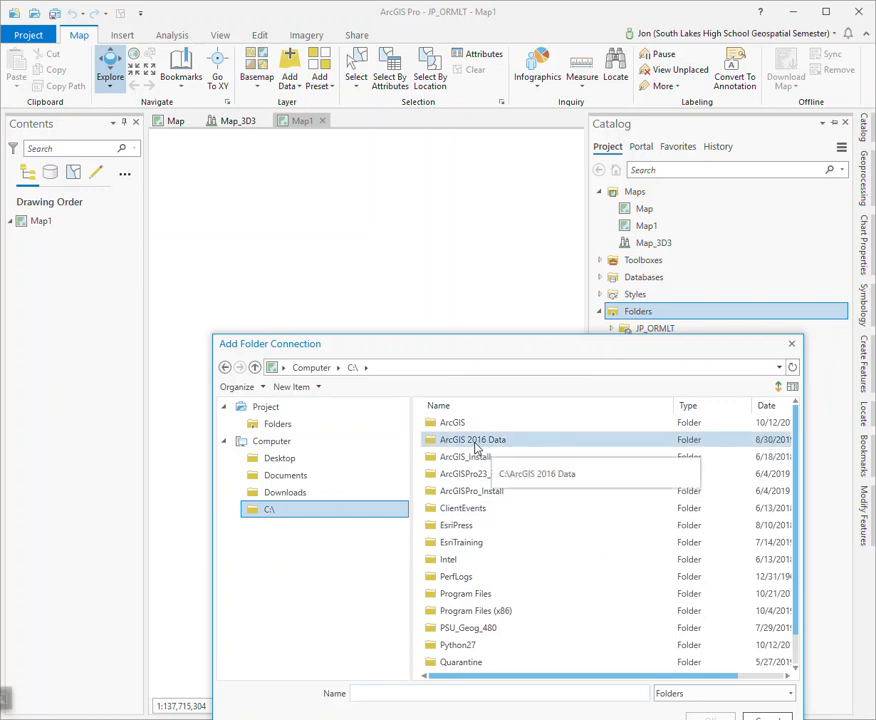
pyautogui.click(433, 444)
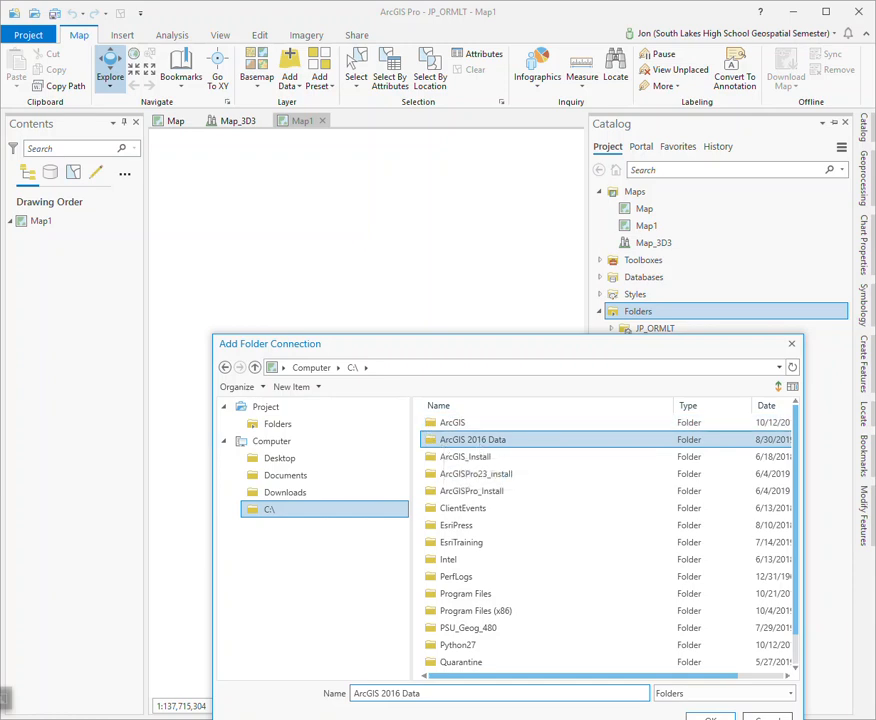
pyautogui.click(709, 716)
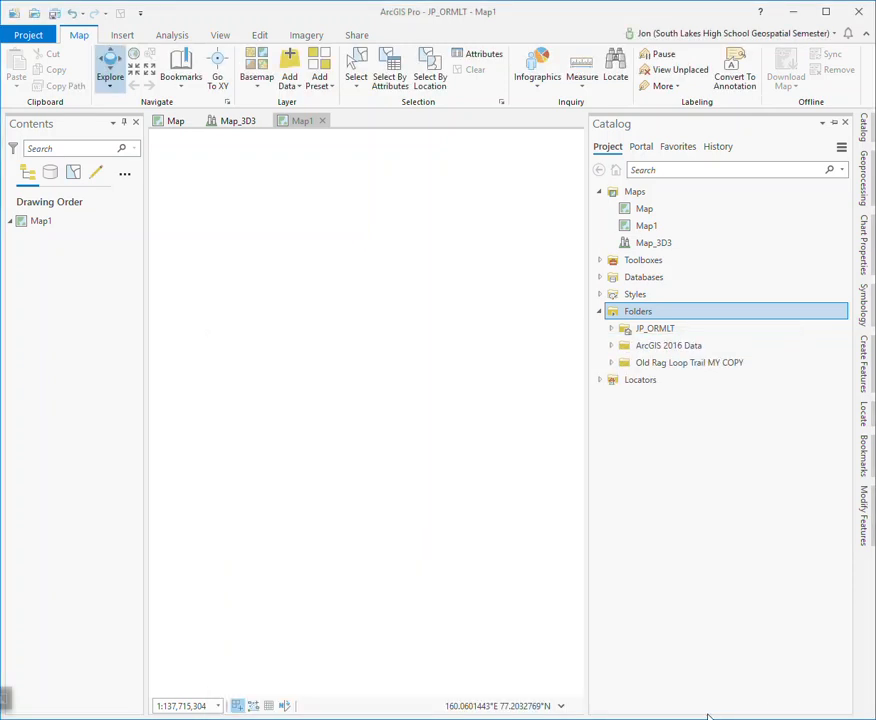
# Add the dtl_st feature class from dtl_st.gdb in ArcGIS 2016 Data's USA census folder to the current map.
pyautogui.click(611, 346)
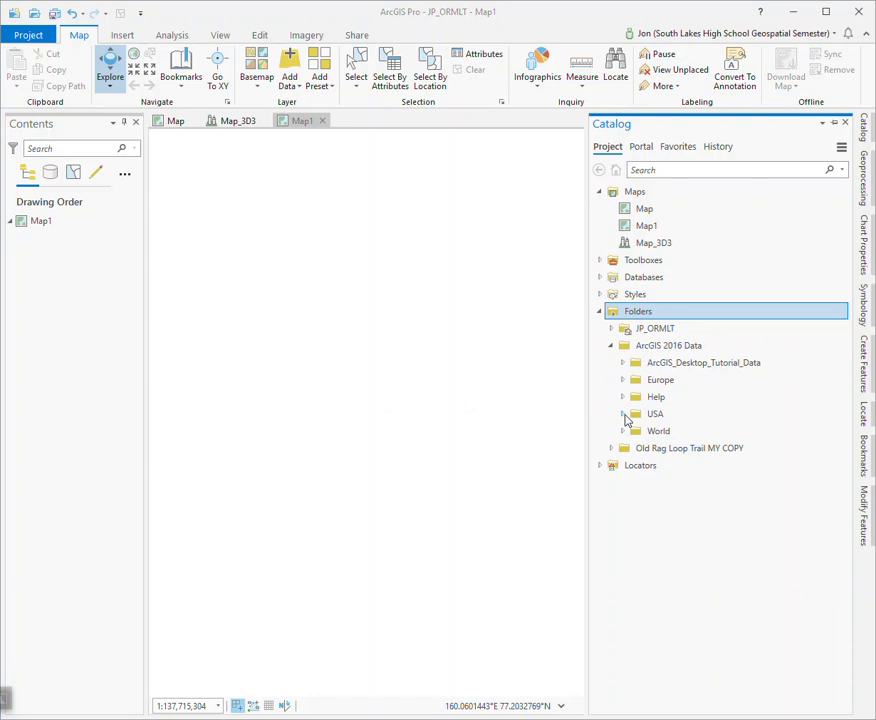
pyautogui.click(622, 414)
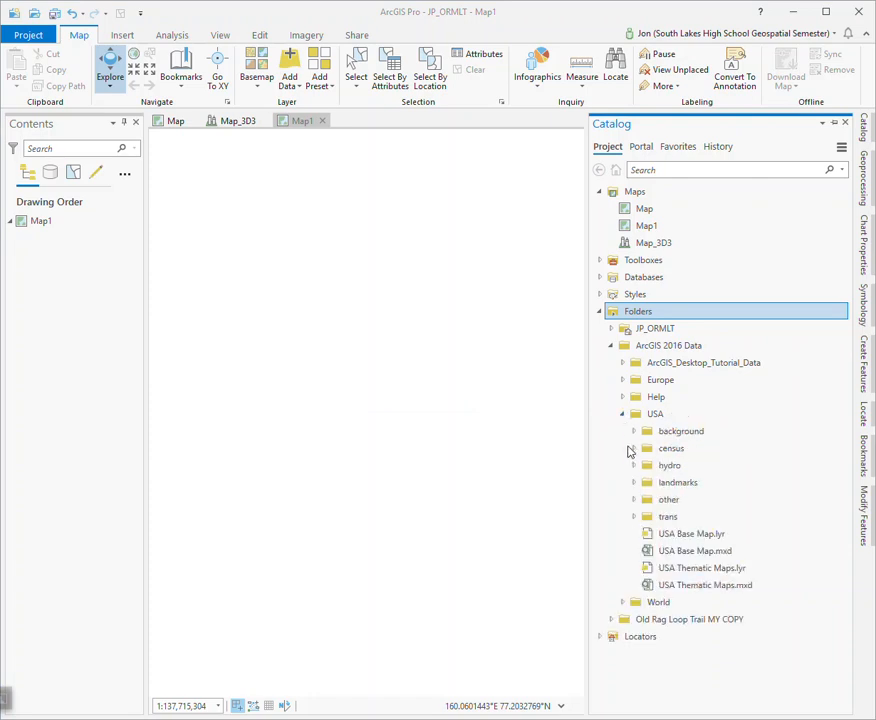
pyautogui.click(634, 448)
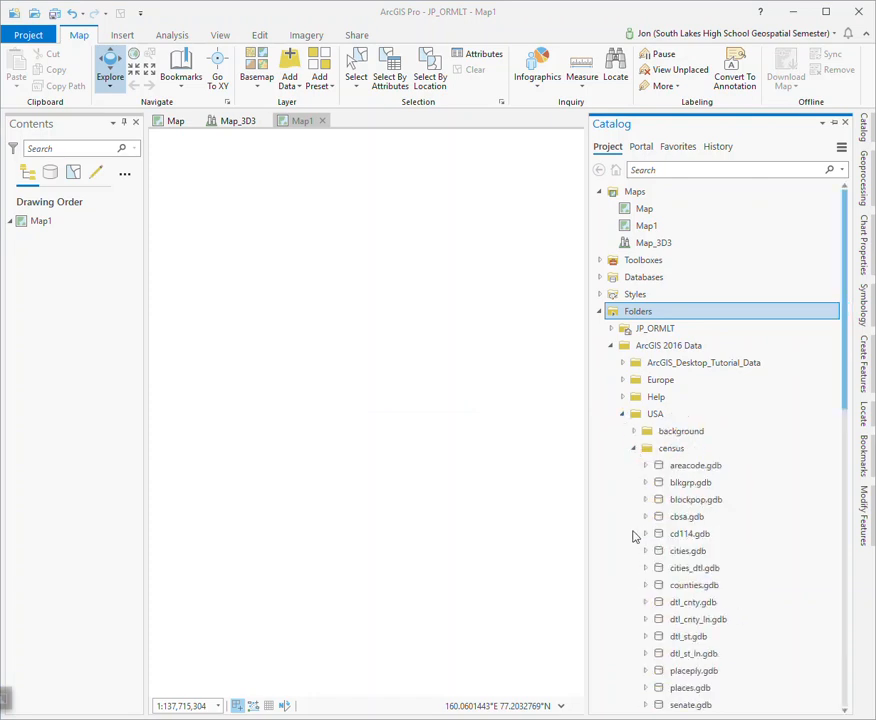
pyautogui.scroll(-2, 640, 557)
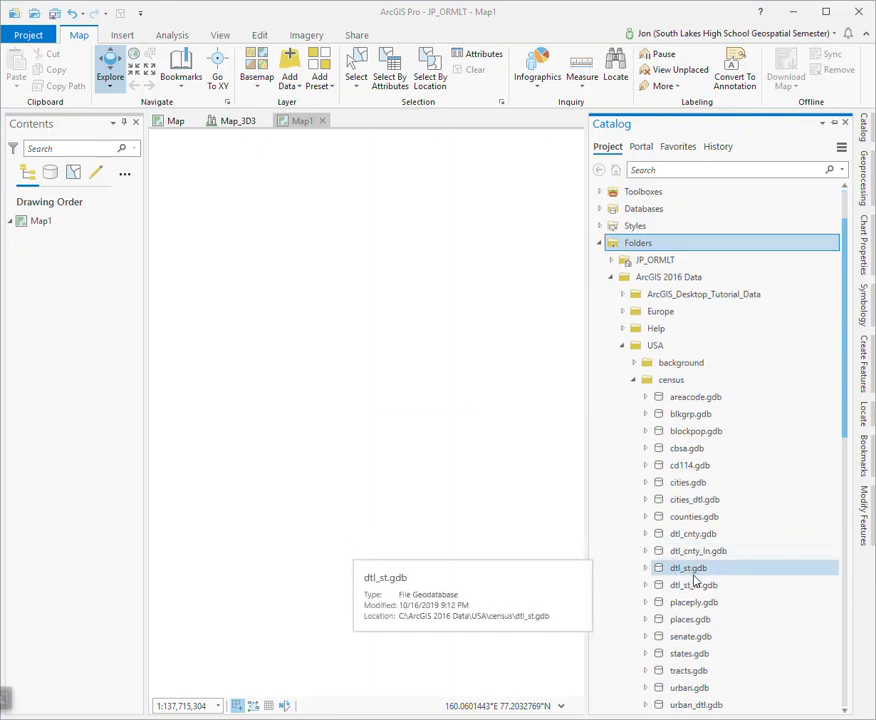
pyautogui.click(646, 568)
pyautogui.click(672, 587)
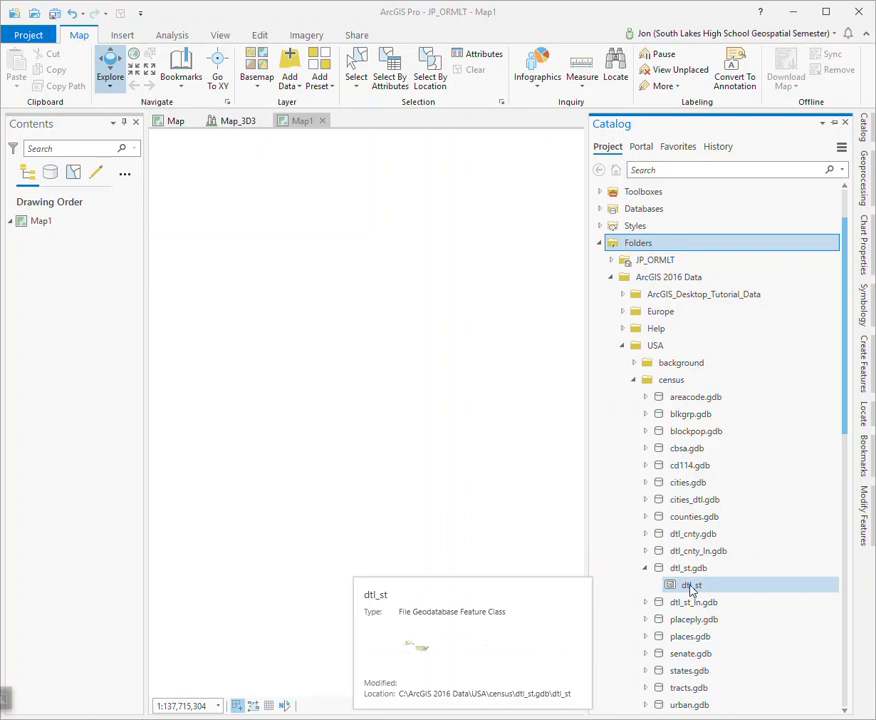
pyautogui.rightClick(690, 589)
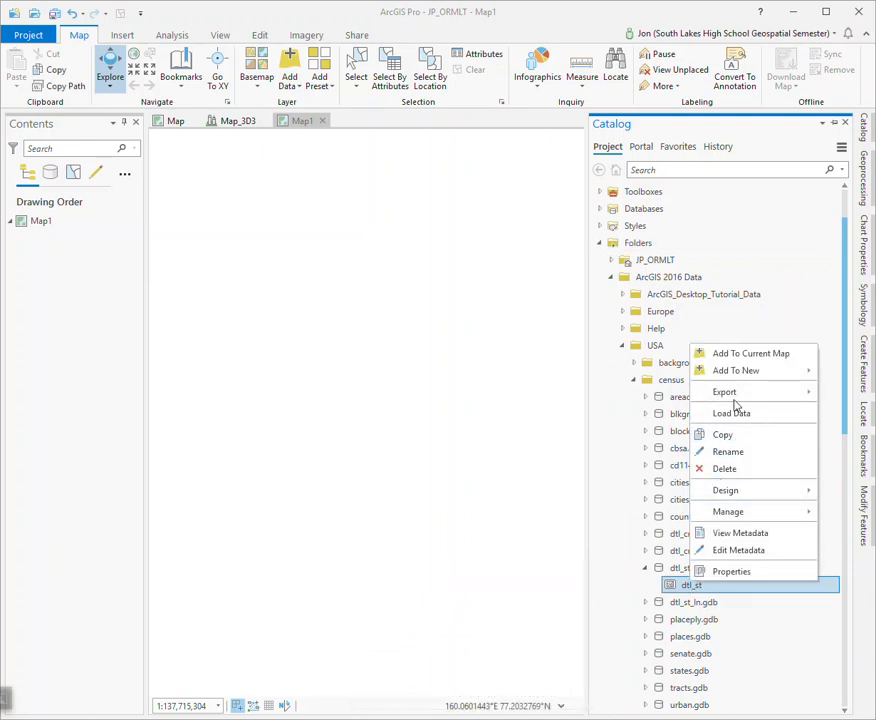
pyautogui.click(700, 353)
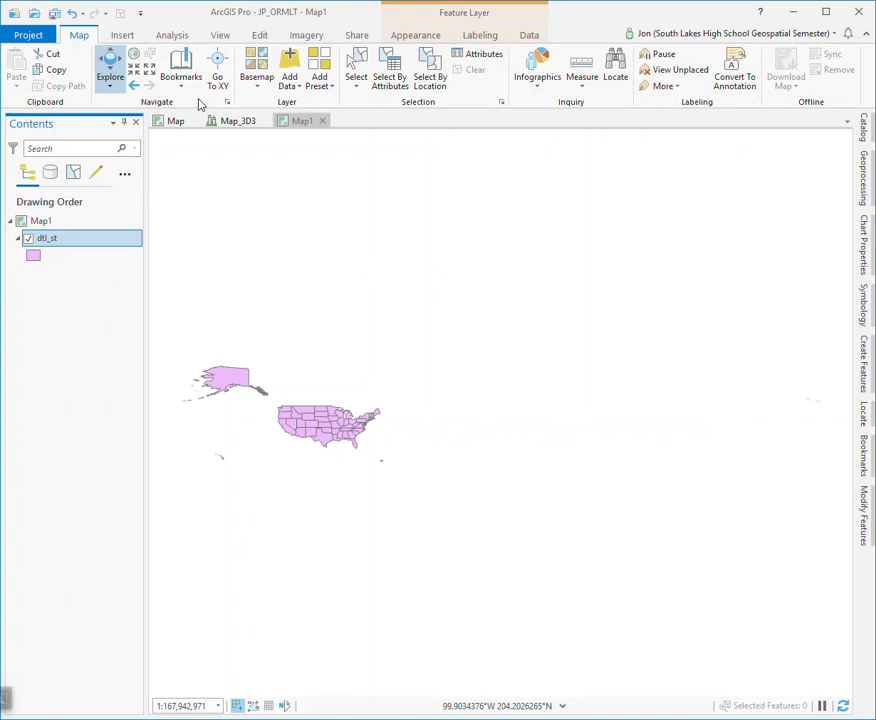
# Run Select Layer By Attribute on dtl_st as a new selection where STATE_NAME is equal to Virginia.
pyautogui.click(389, 80)
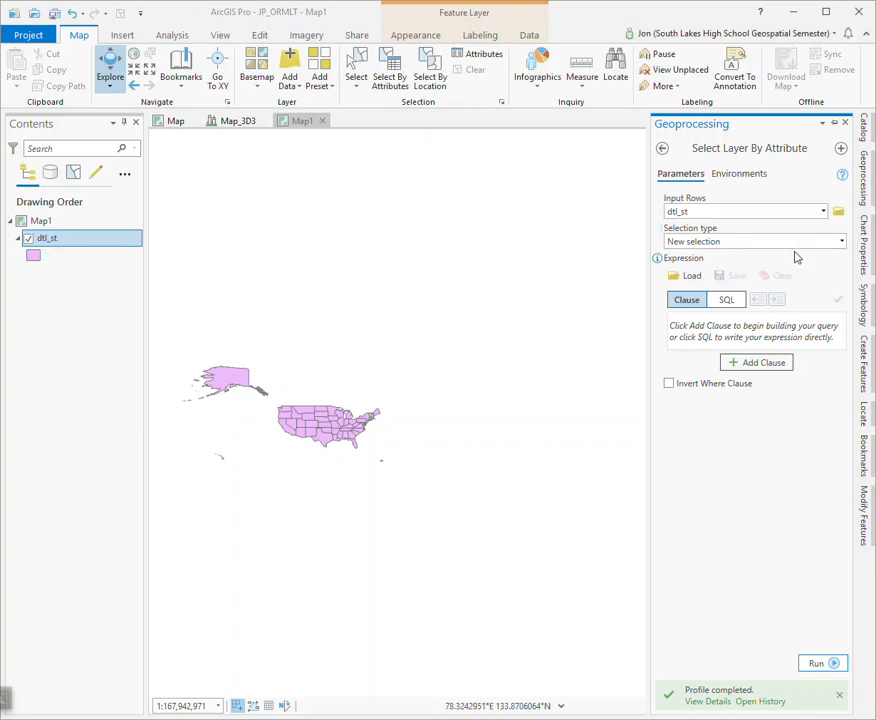
pyautogui.click(760, 363)
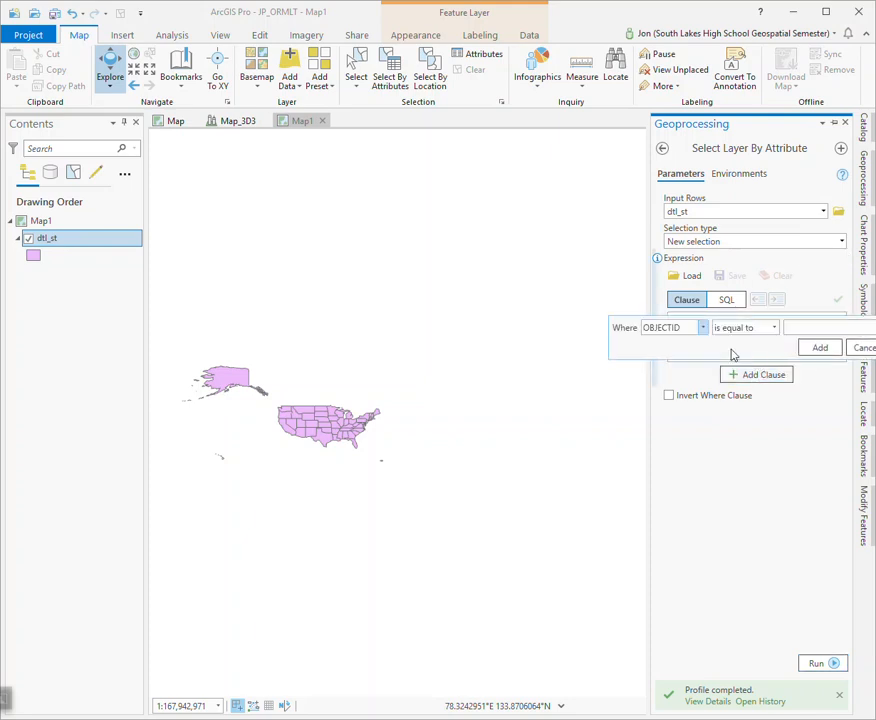
pyautogui.click(703, 328)
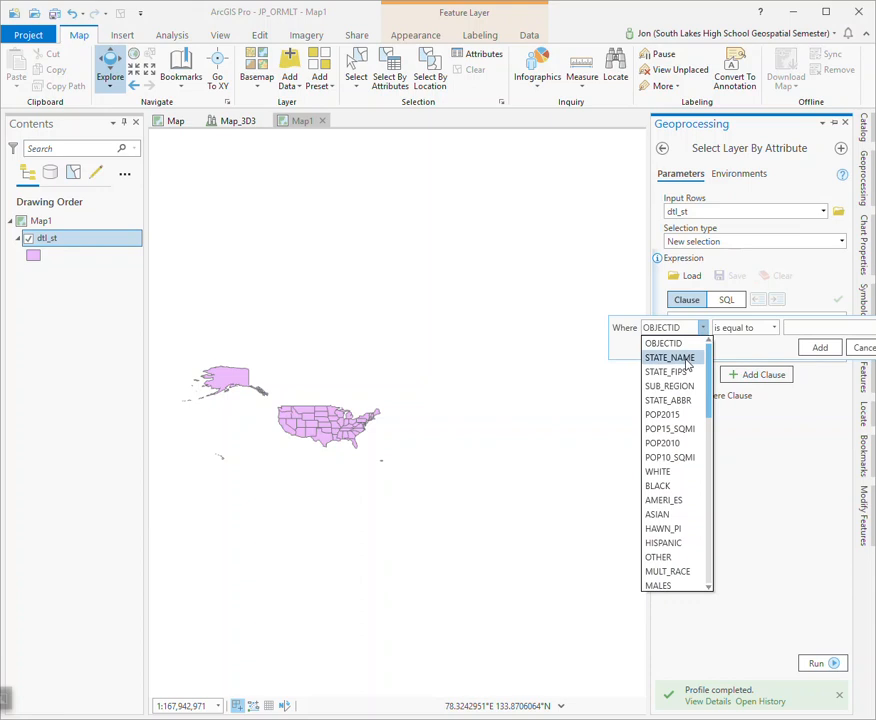
pyautogui.click(669, 357)
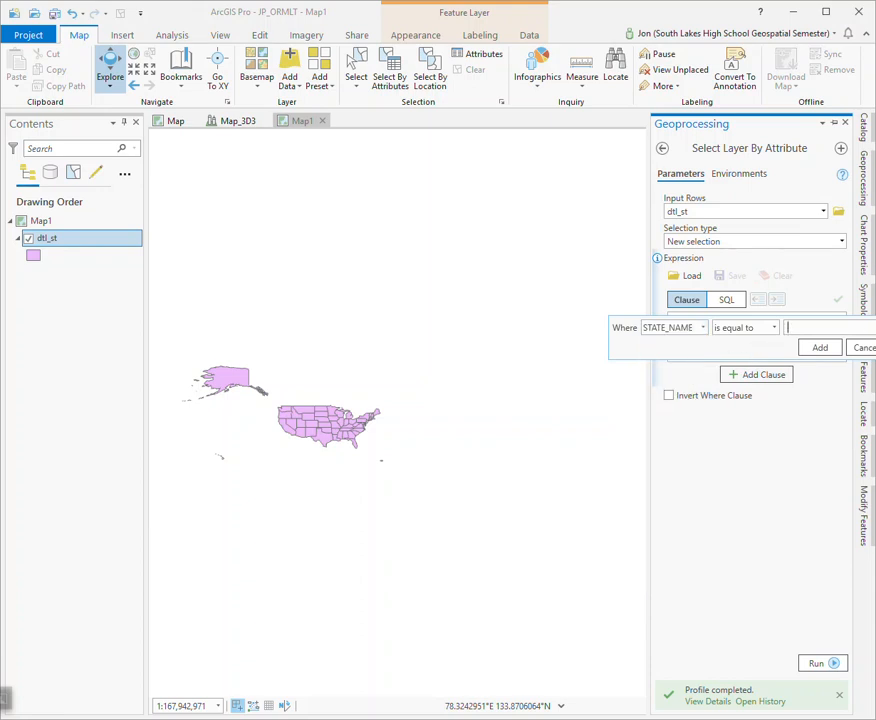
pyautogui.click(830, 327)
pyautogui.scroll(-4, 810, 450)
pyautogui.scroll(-7, 840, 495)
pyautogui.click(806, 530)
pyautogui.click(819, 349)
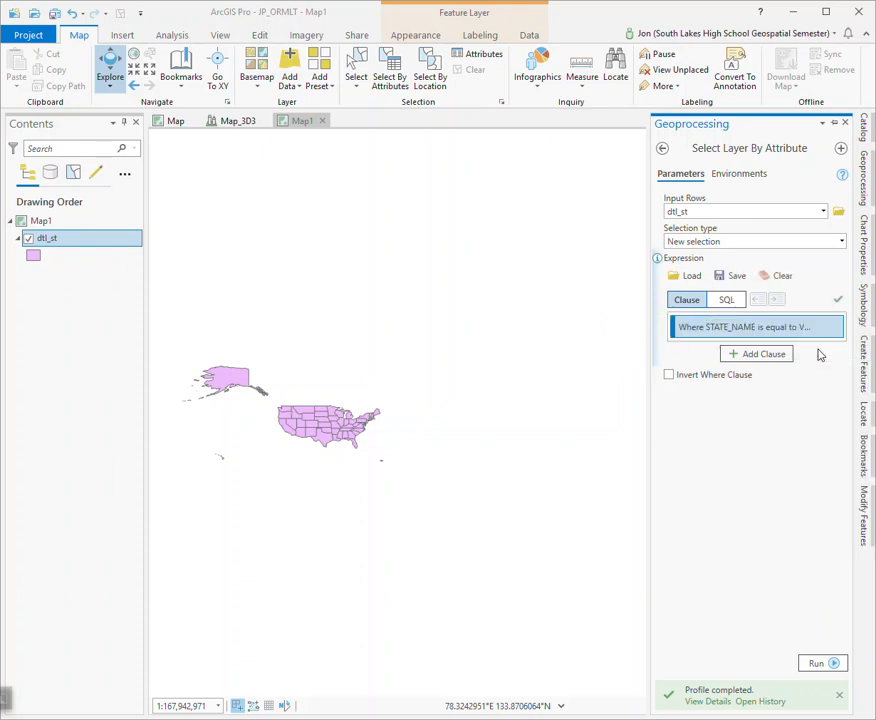
pyautogui.click(815, 664)
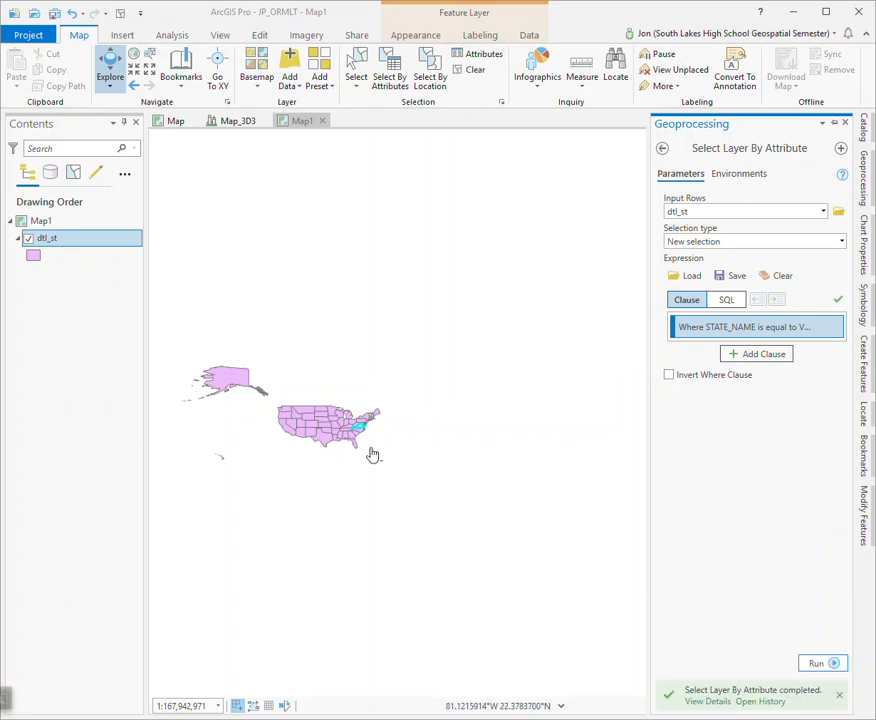
# Zoom the map to the selected state in the dtl_st layer.
pyautogui.rightClick(55, 240)
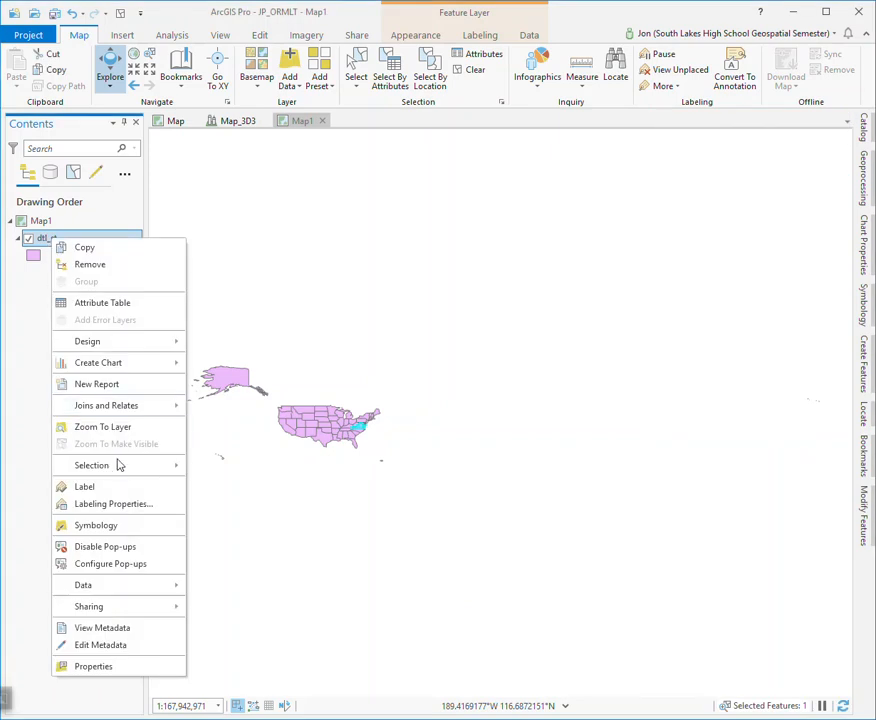
pyautogui.moveTo(125, 466)
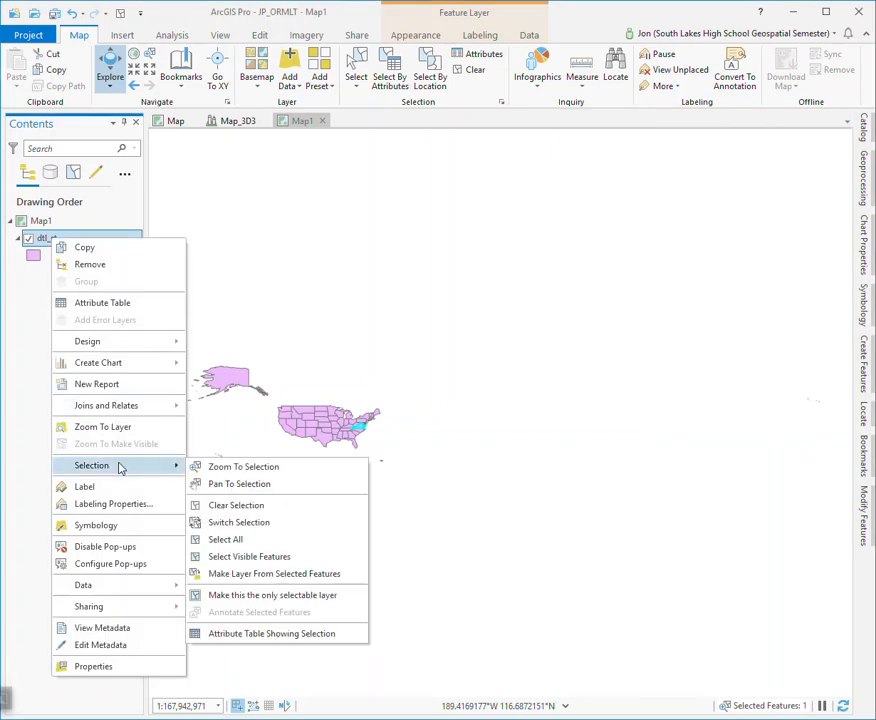
pyautogui.click(226, 468)
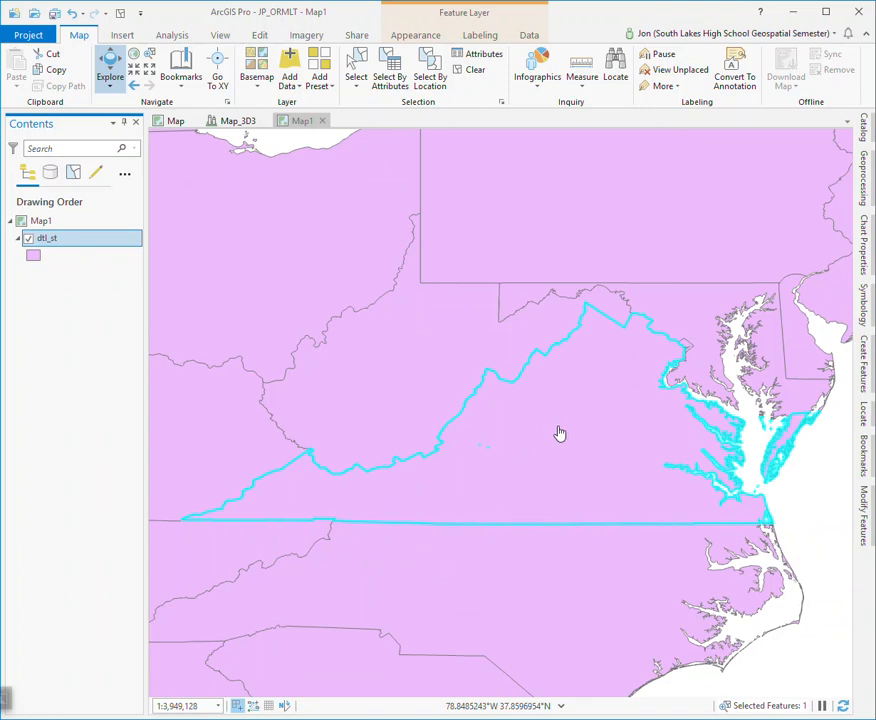
# Rename the new map as Virginia.
pyautogui.click(44, 226)
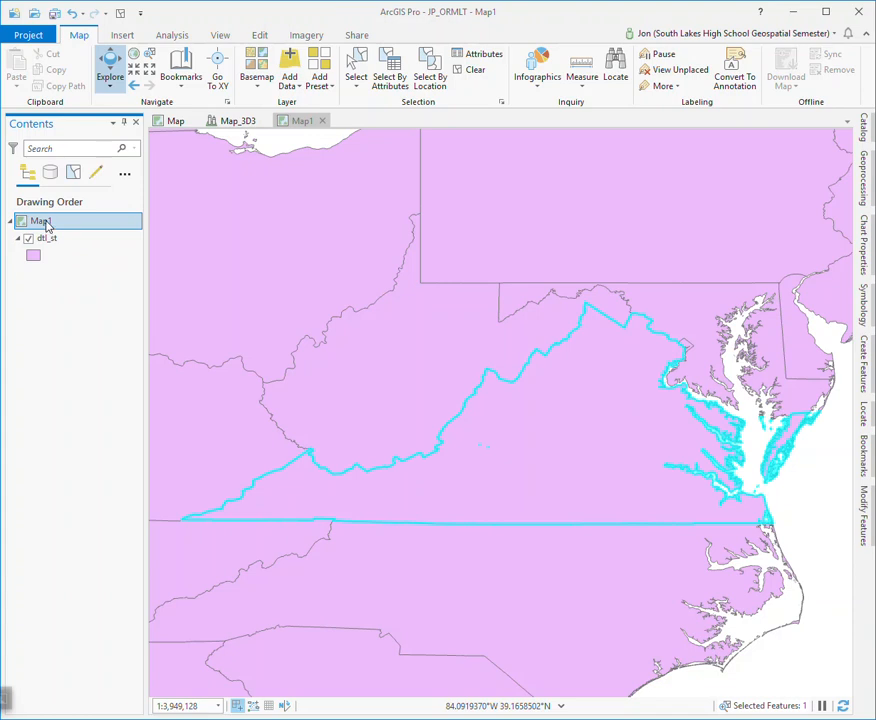
pyautogui.click(45, 224)
pyautogui.write('Virginia')
pyautogui.press('Return')
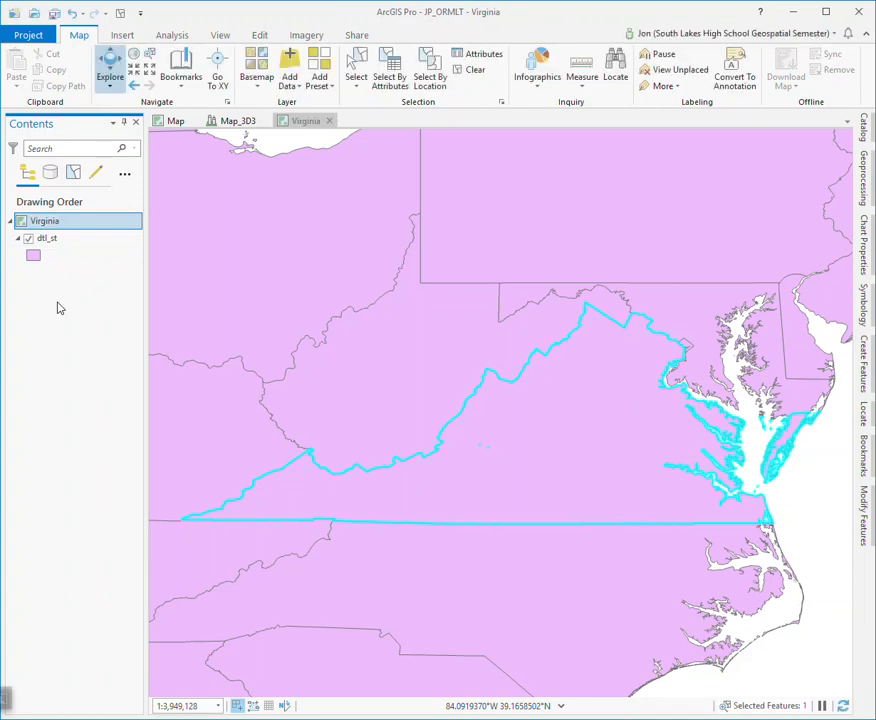
# Set the Virginia map's XY coordinate system to the projected system NAD 1983 UTM Zone 17N.
pyautogui.rightClick(50, 227)
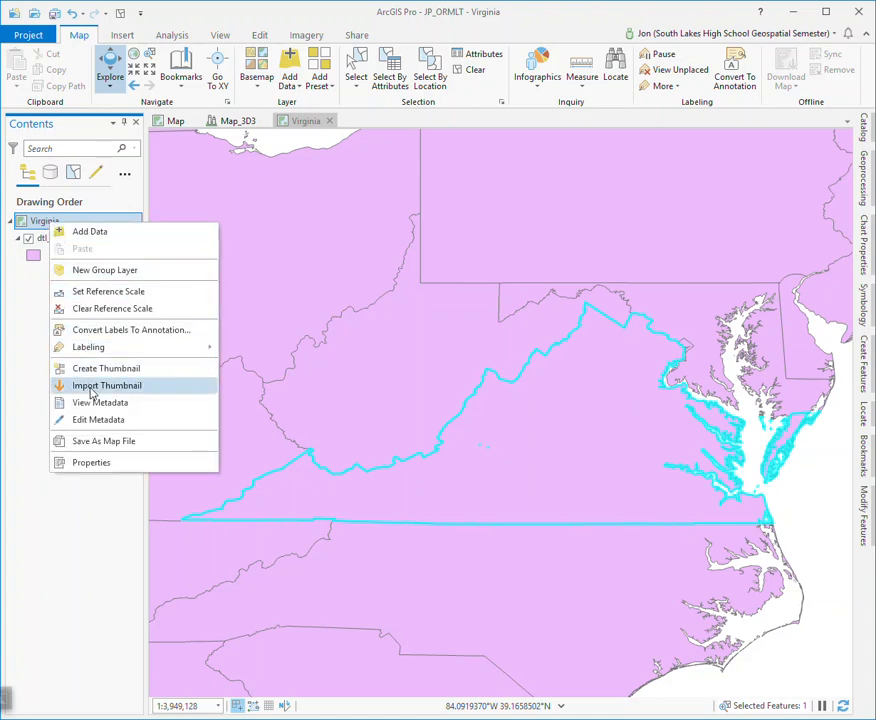
pyautogui.click(96, 465)
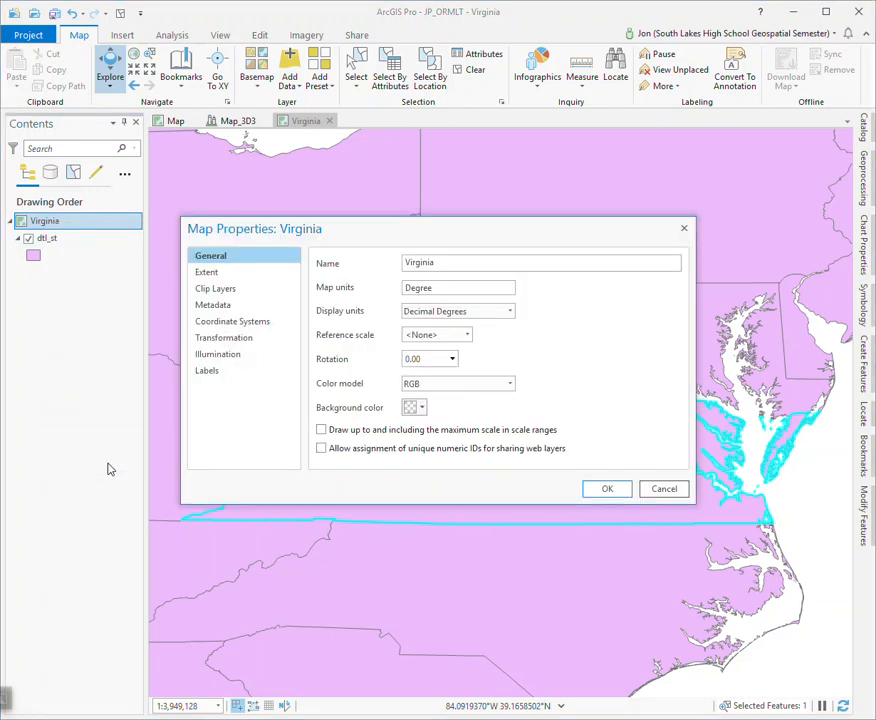
pyautogui.click(231, 323)
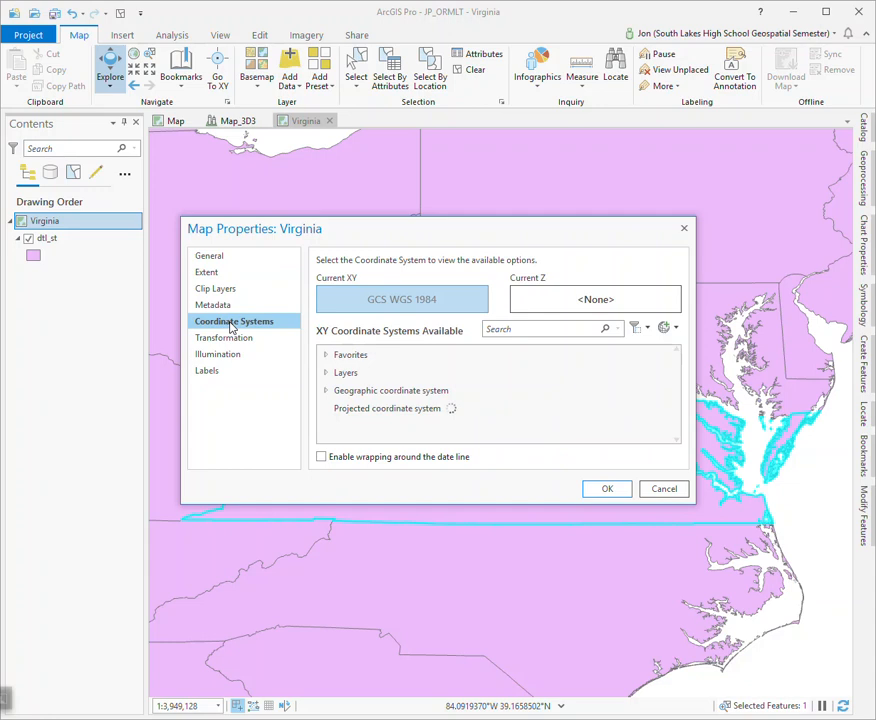
pyautogui.click(325, 374)
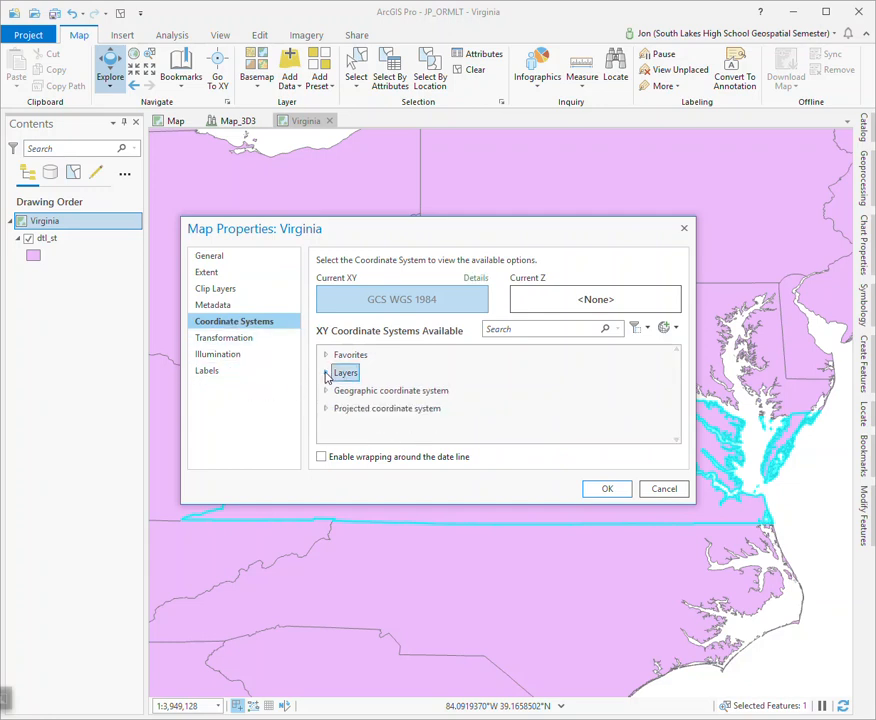
pyautogui.click(325, 408)
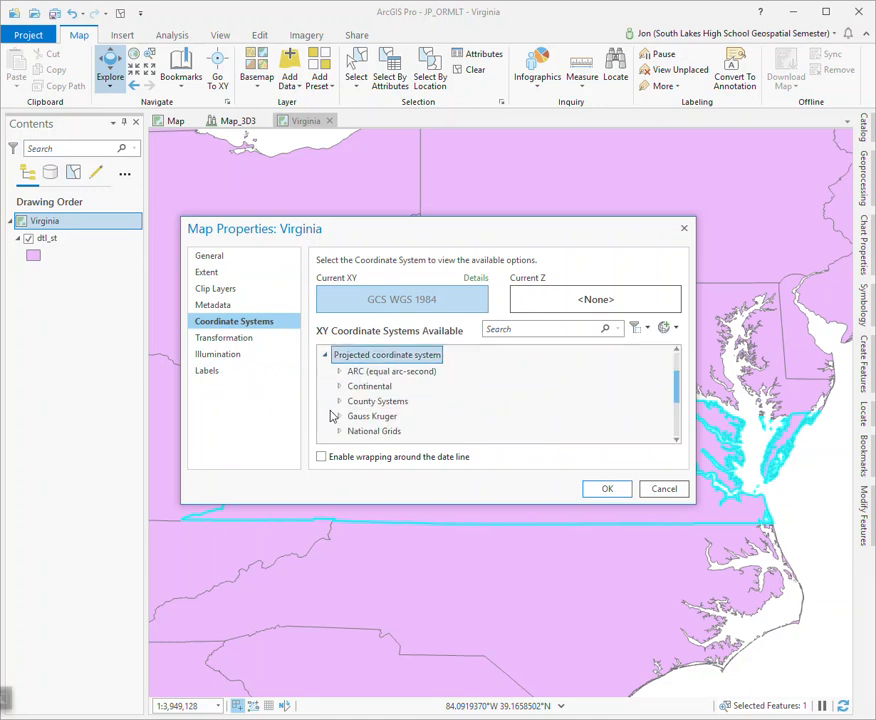
pyautogui.moveTo(489, 504); pyautogui.dragTo(490, 684)
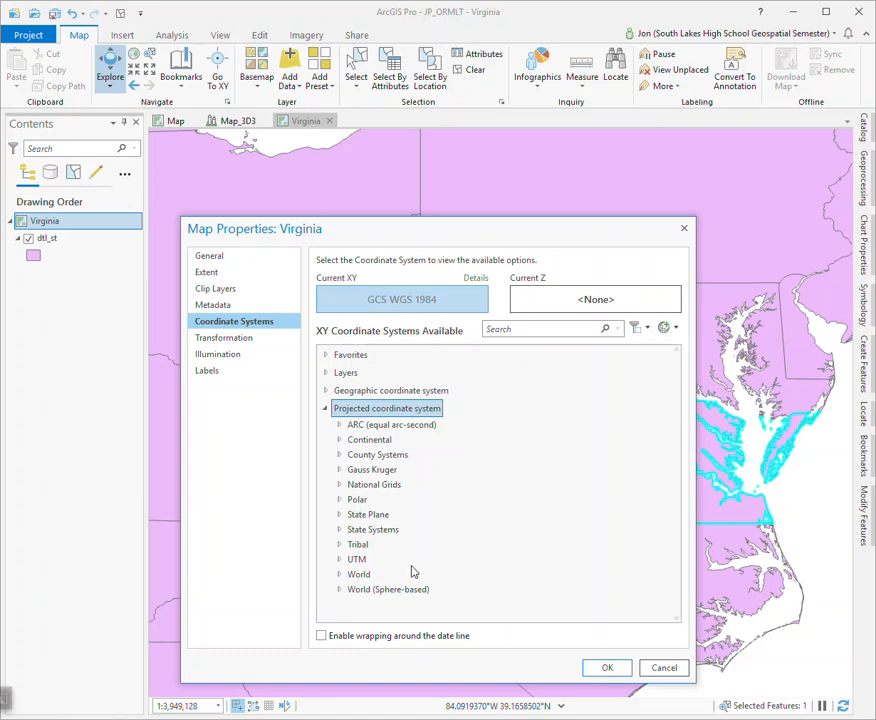
pyautogui.click(339, 559)
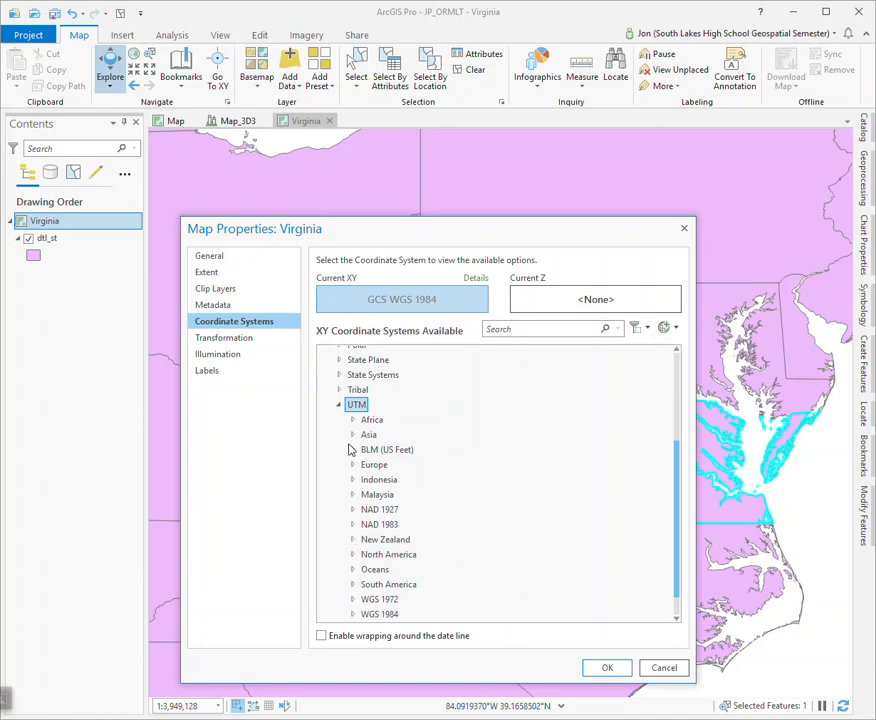
pyautogui.click(353, 524)
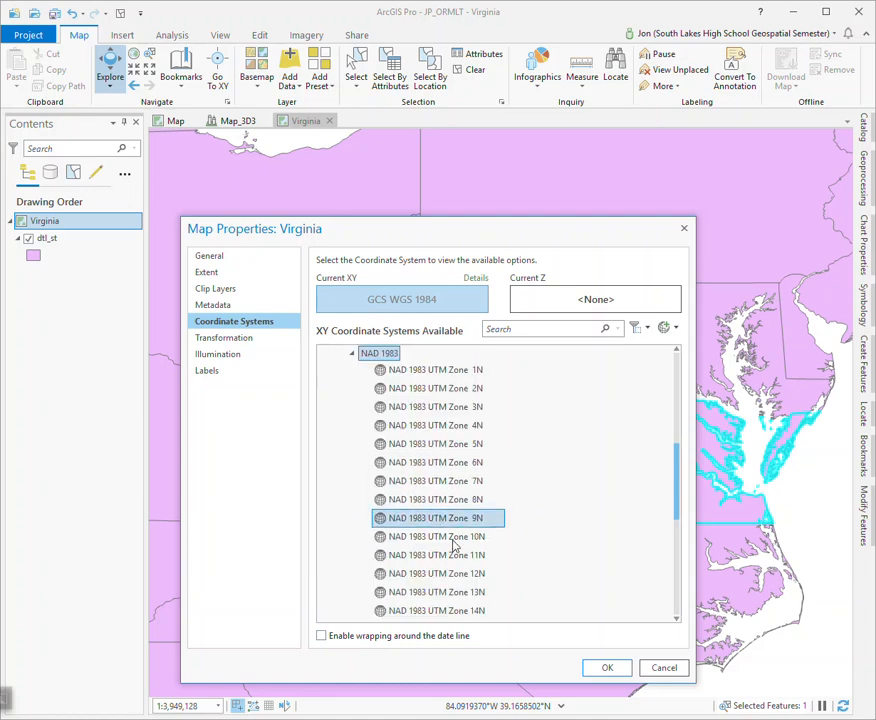
pyautogui.scroll(-2, 676, 503)
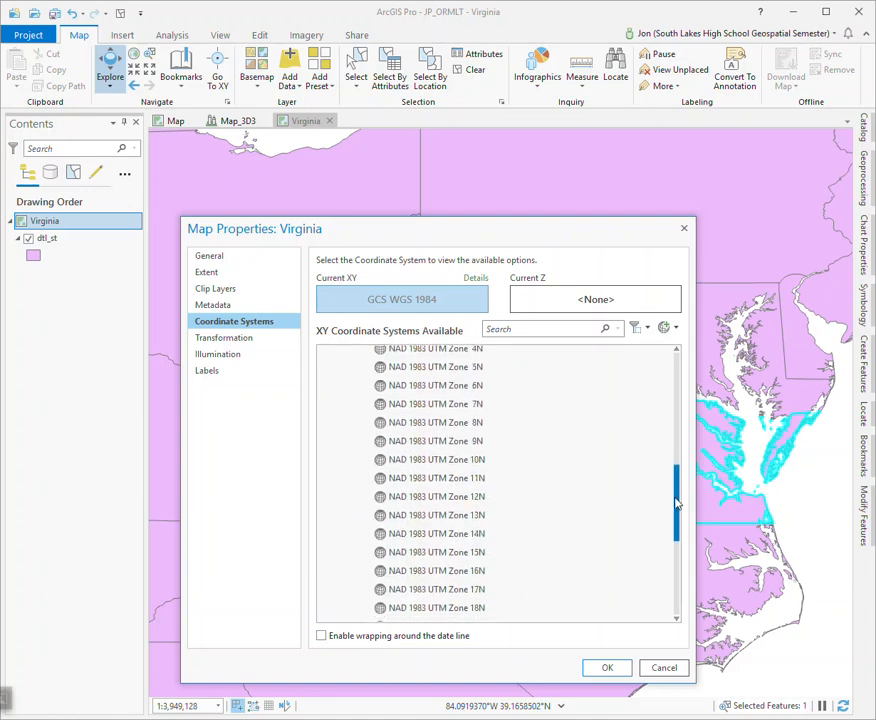
pyautogui.click(456, 561)
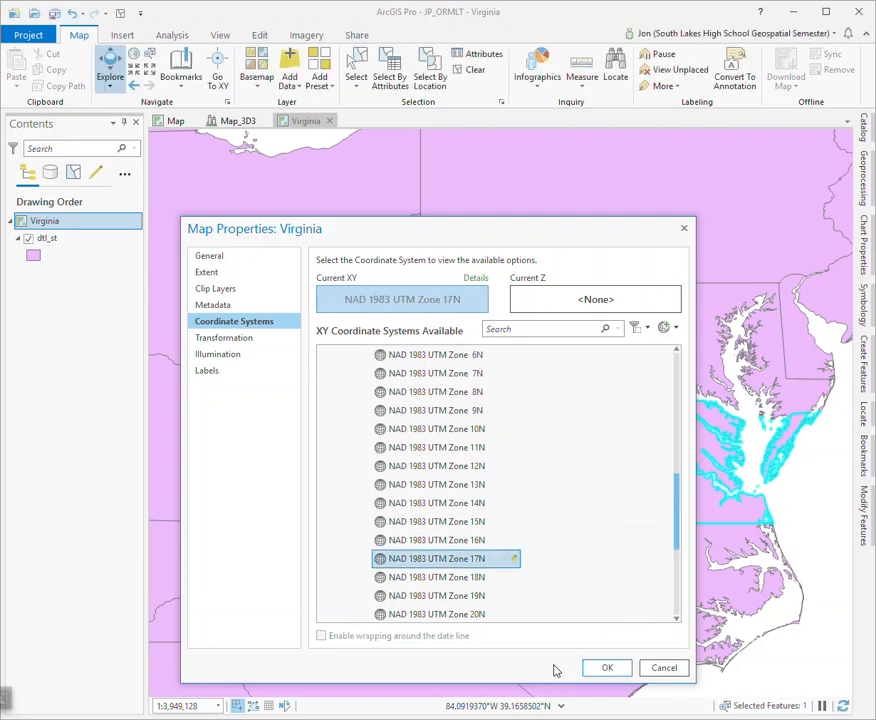
pyautogui.click(600, 670)
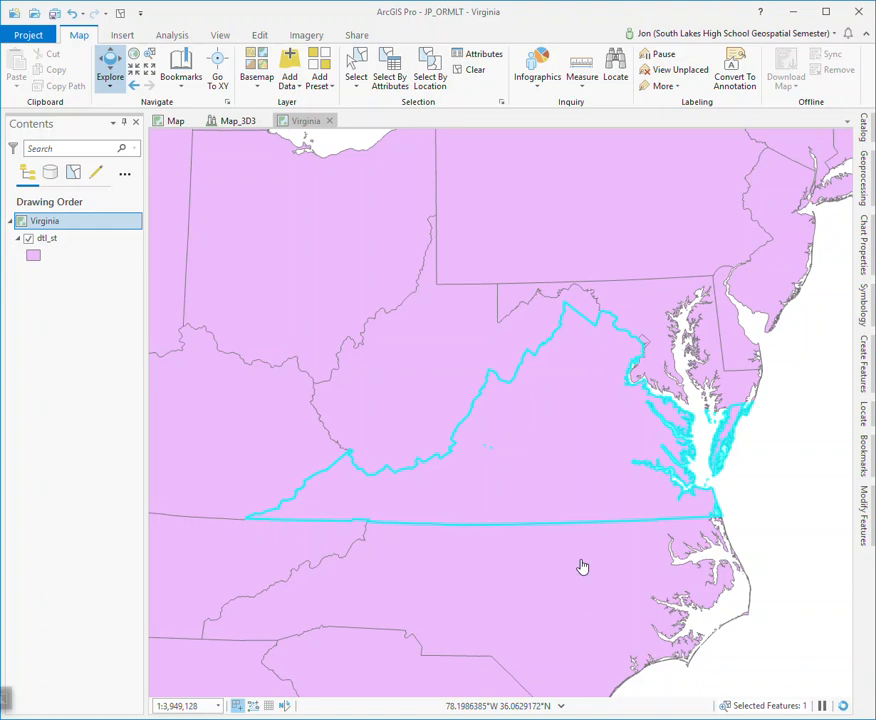
# Run Copy Features on the selected dtl_st feature, saving the output as Virginia in the JP_ORMLT project folder.
pyautogui.click(54, 242)
pyautogui.rightClick(48, 240)
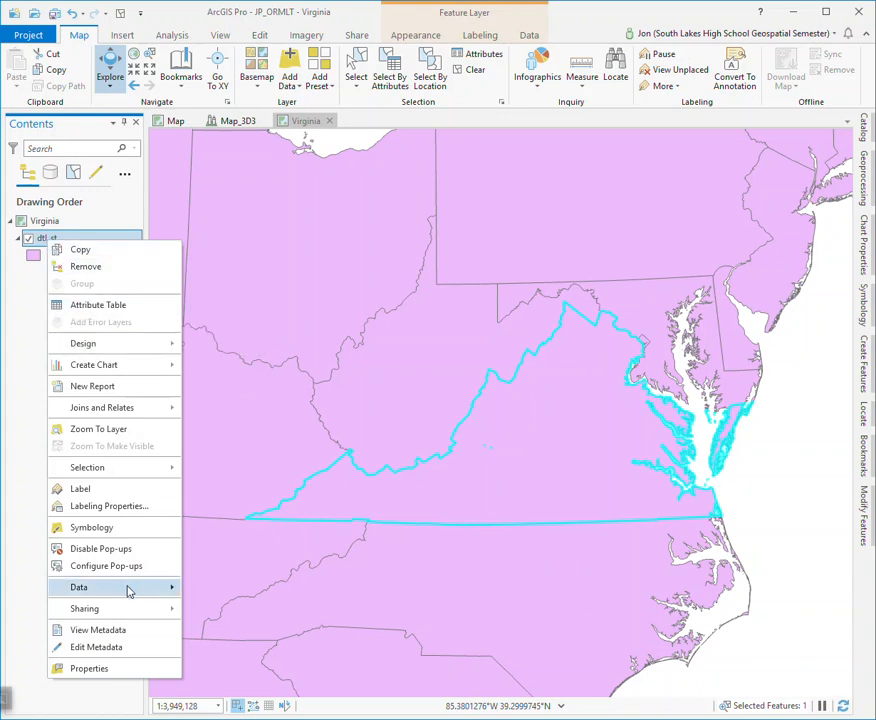
pyautogui.moveTo(128, 591)
pyautogui.click(207, 589)
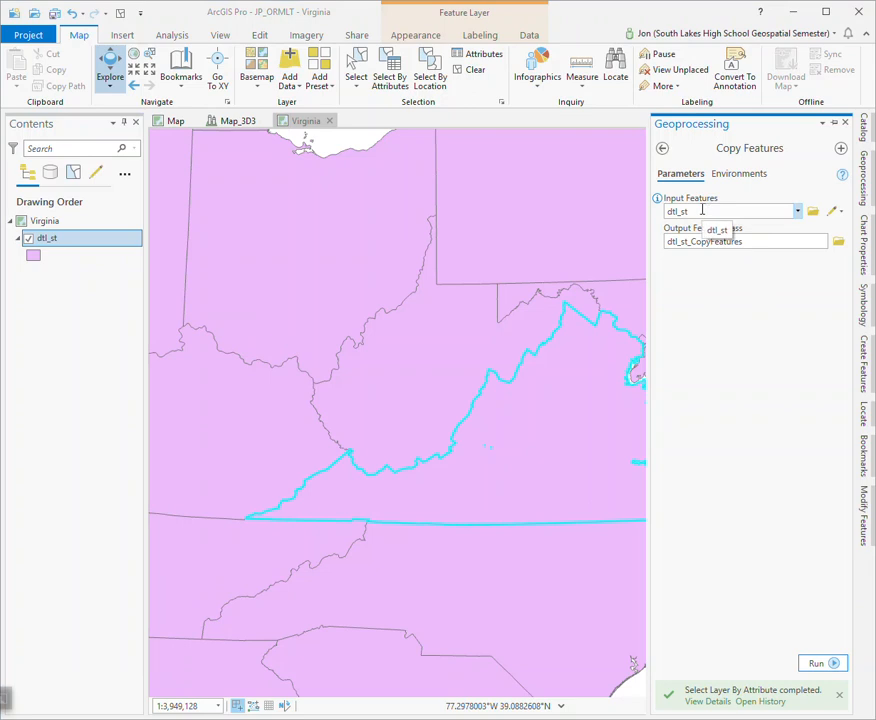
pyautogui.click(837, 246)
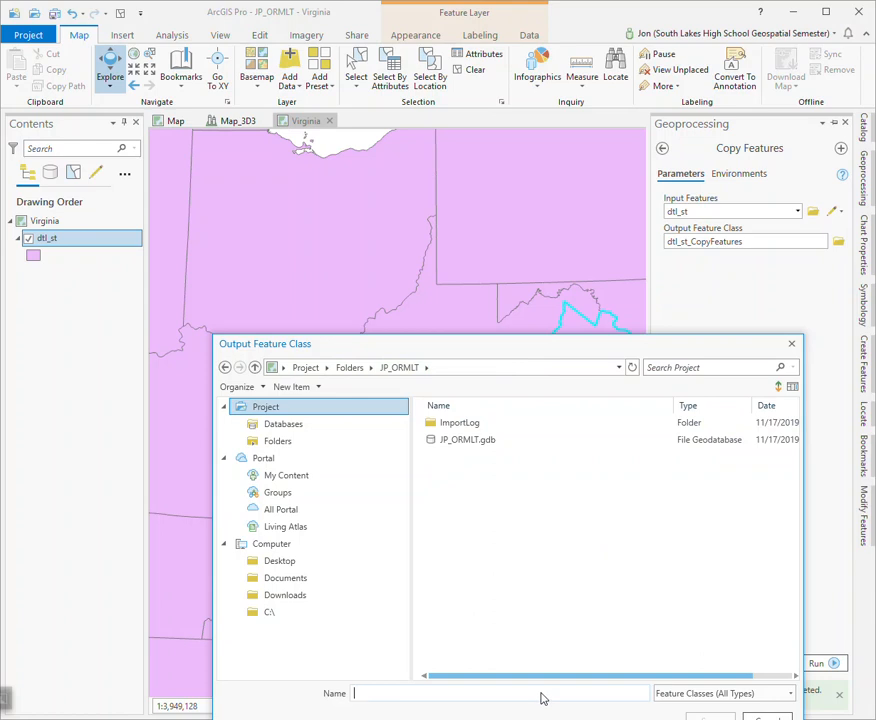
pyautogui.write('Vi')
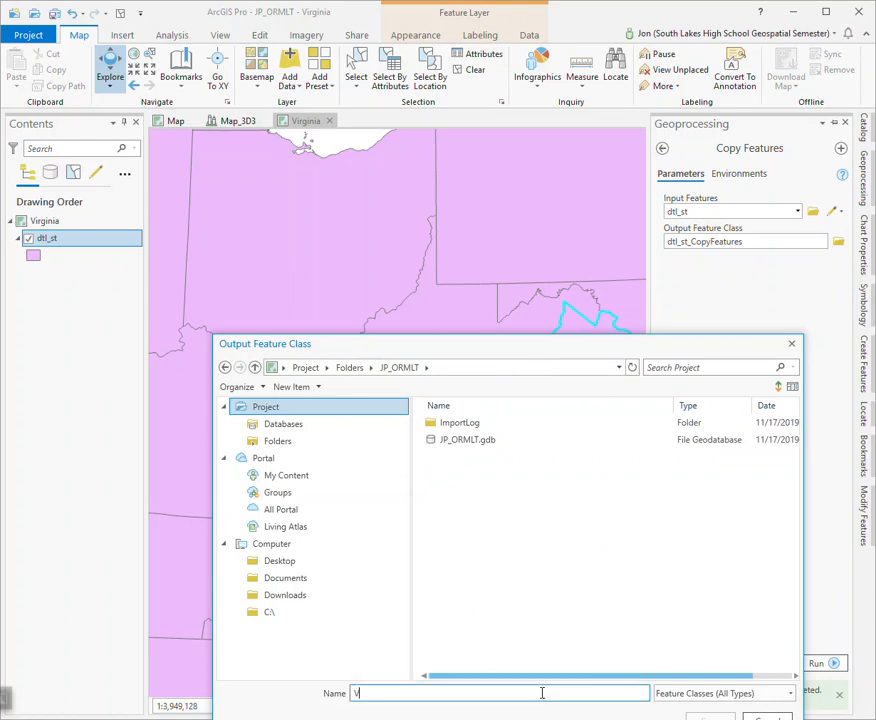
pyautogui.write('rginia')
pyautogui.click(727, 716)
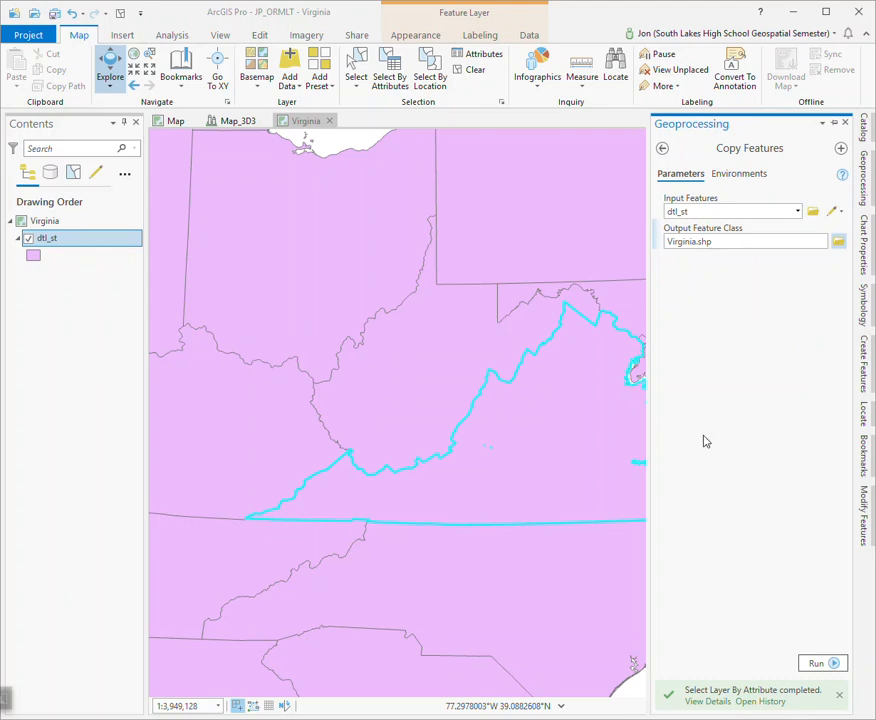
pyautogui.click(813, 665)
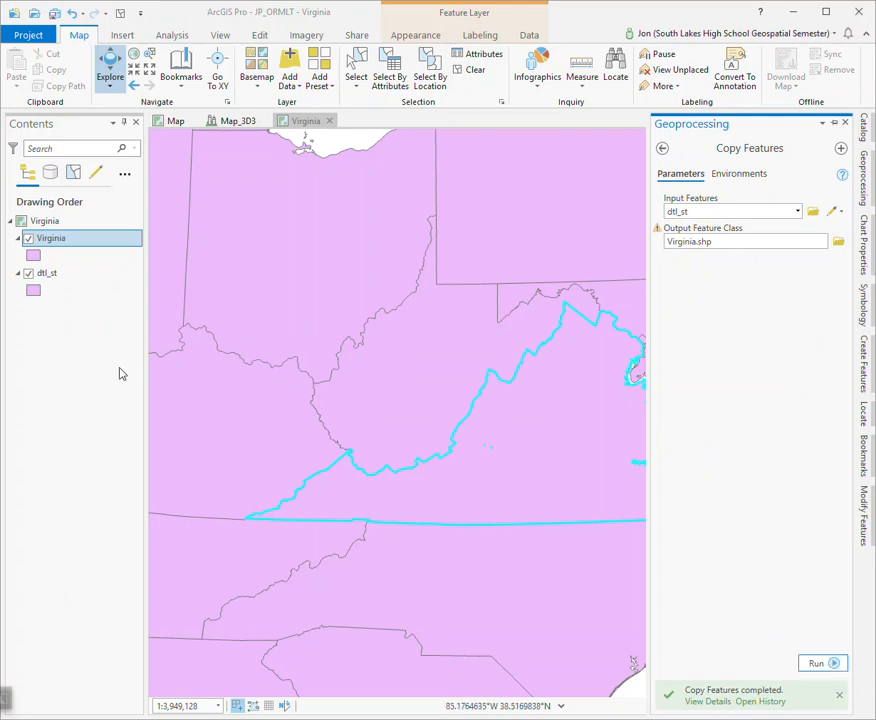
# Turn off the dtl_st layer and remove it from the Virginia map.
pyautogui.click(29, 274)
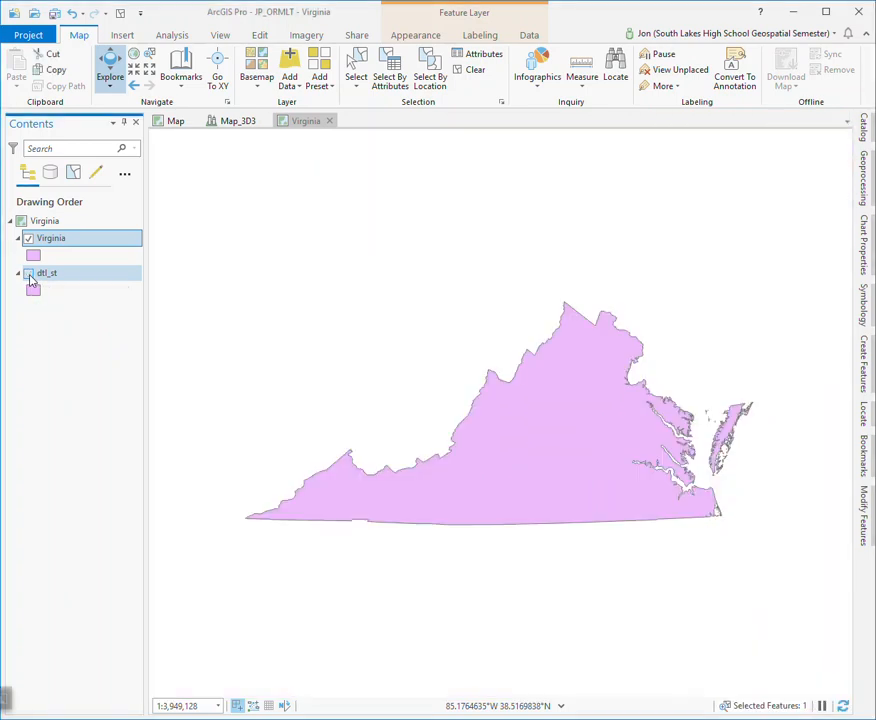
pyautogui.rightClick(48, 274)
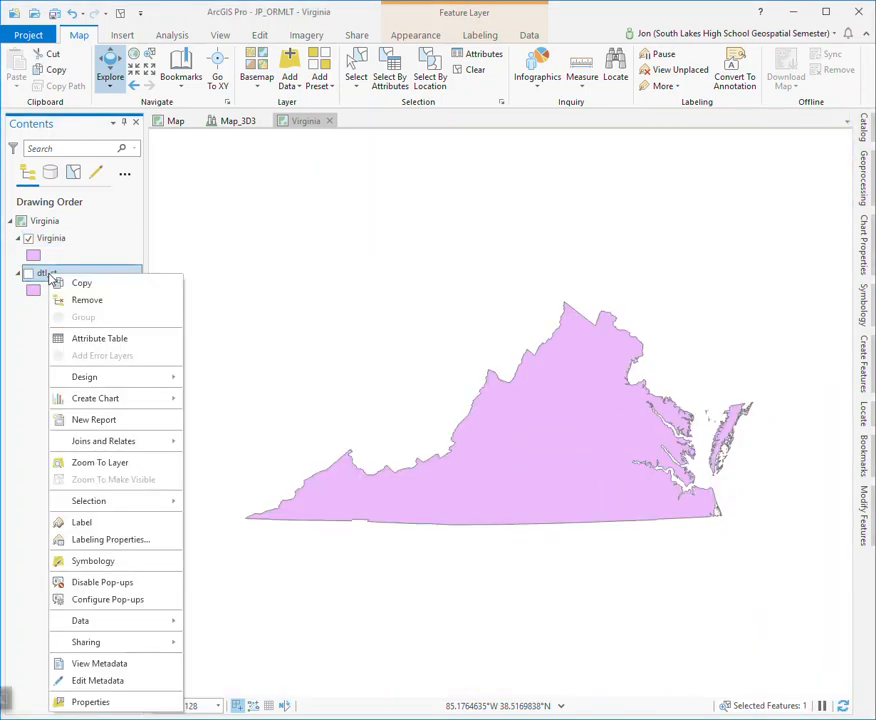
pyautogui.click(86, 300)
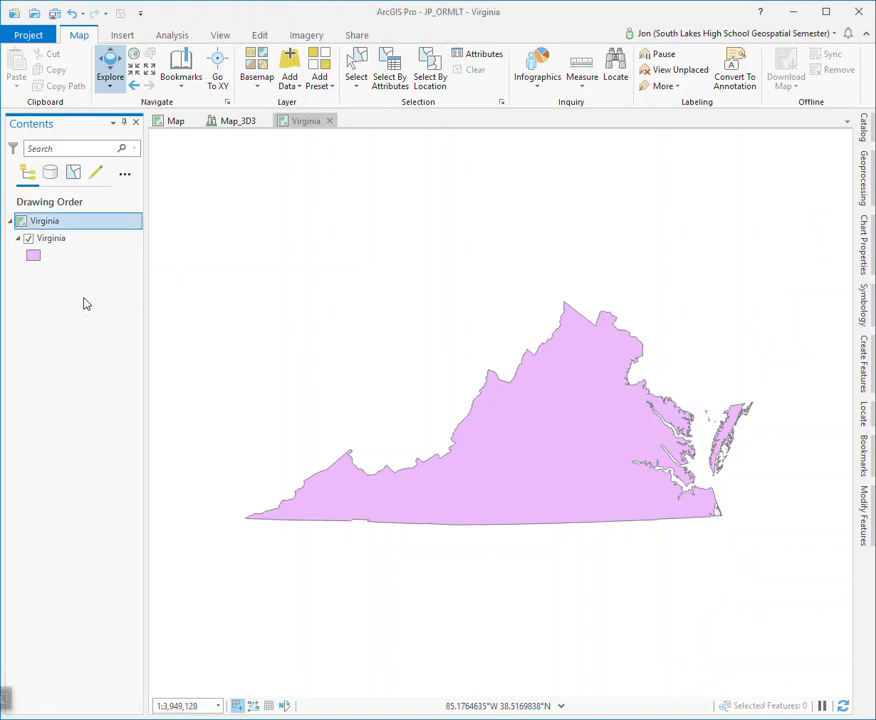
# Symbolize the Virginia layer with a Gray 20% fill and a black outline 2 pt wide.
pyautogui.click(33, 257)
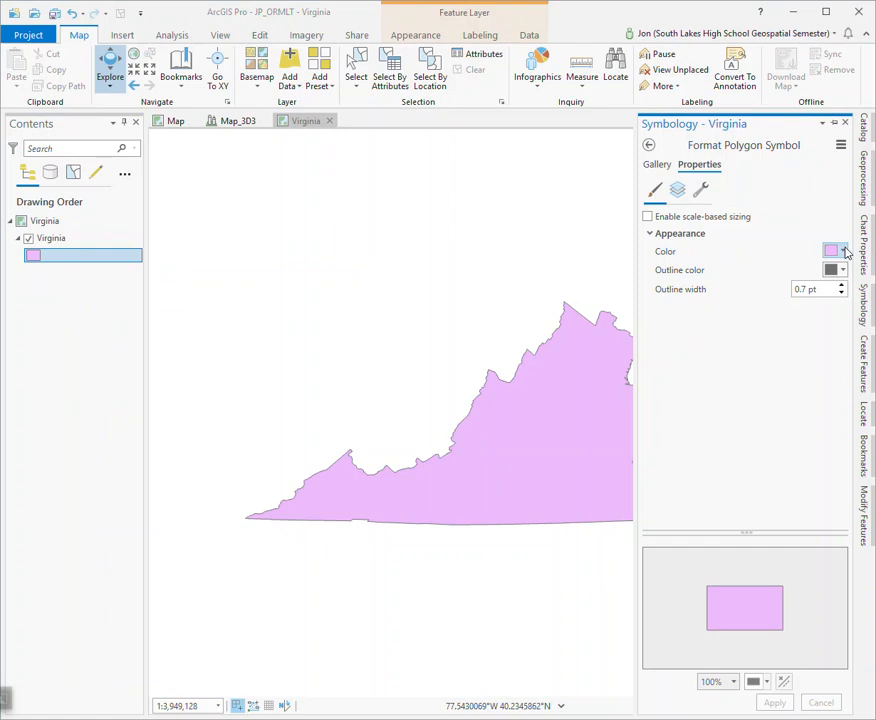
pyautogui.click(842, 287)
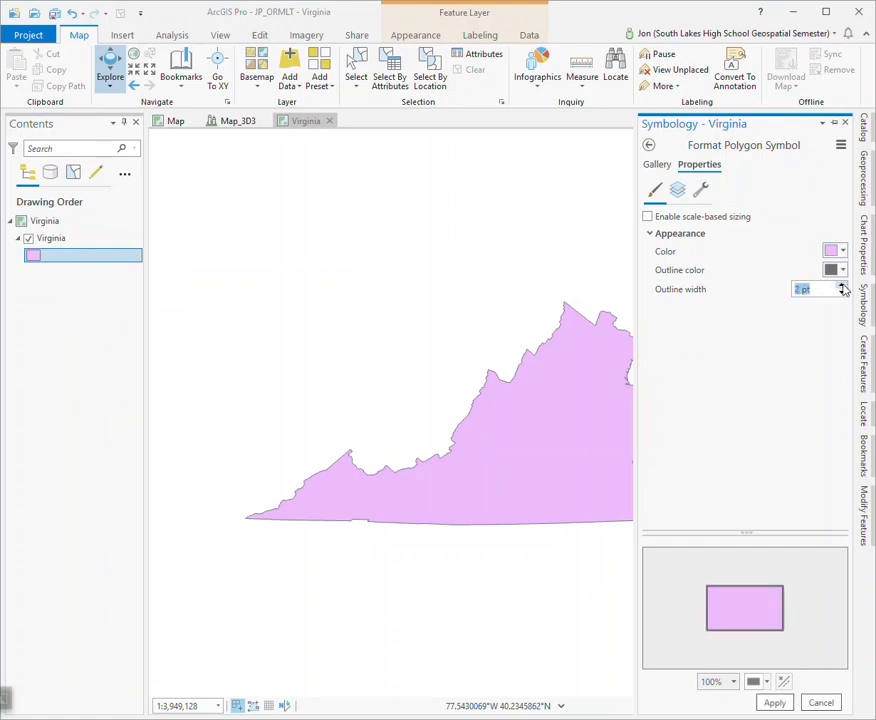
pyautogui.click(842, 286)
pyautogui.click(842, 272)
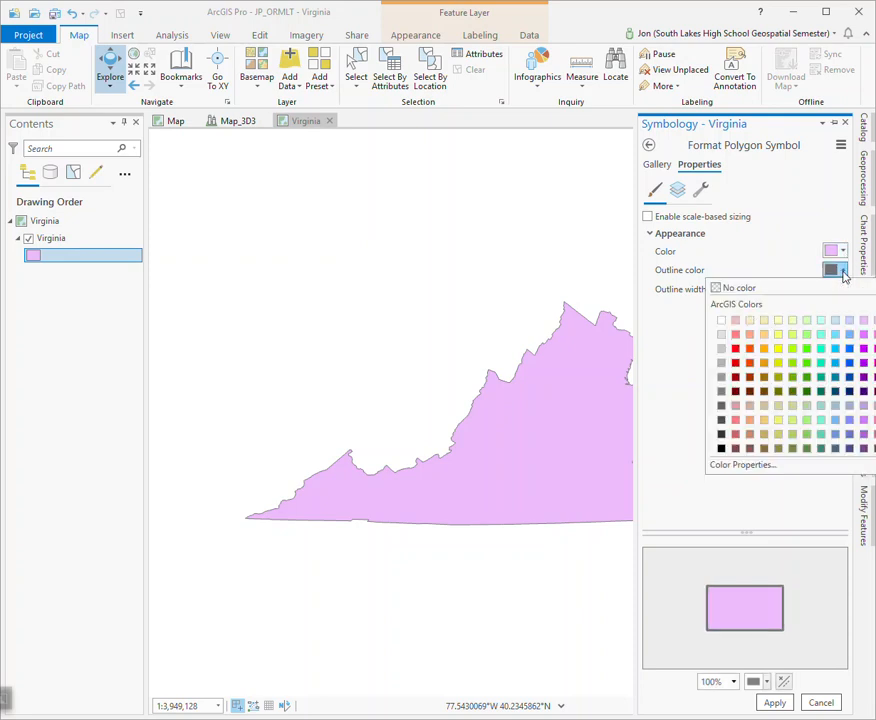
pyautogui.click(723, 449)
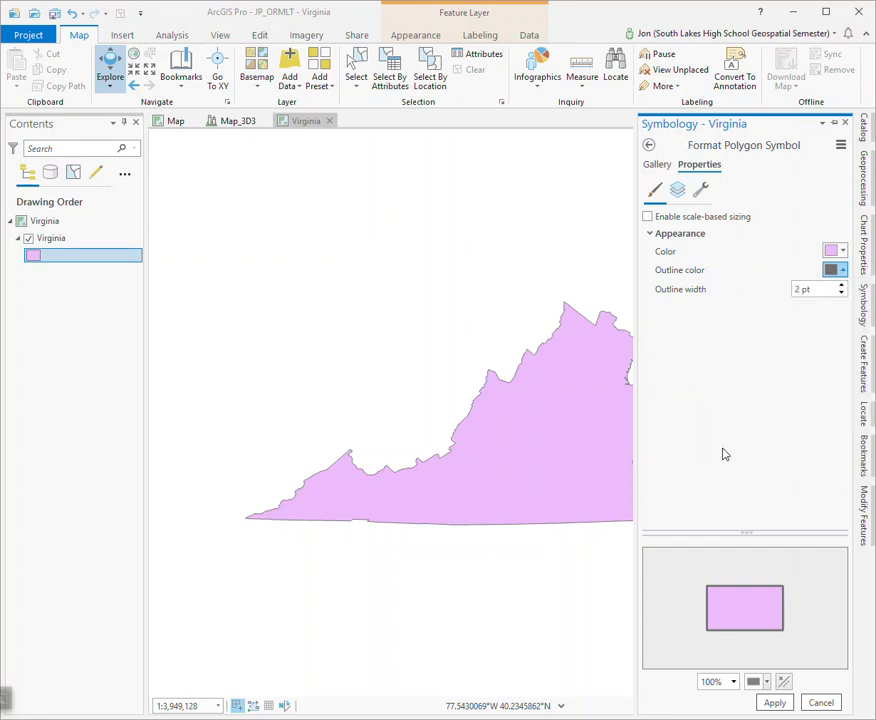
pyautogui.click(843, 252)
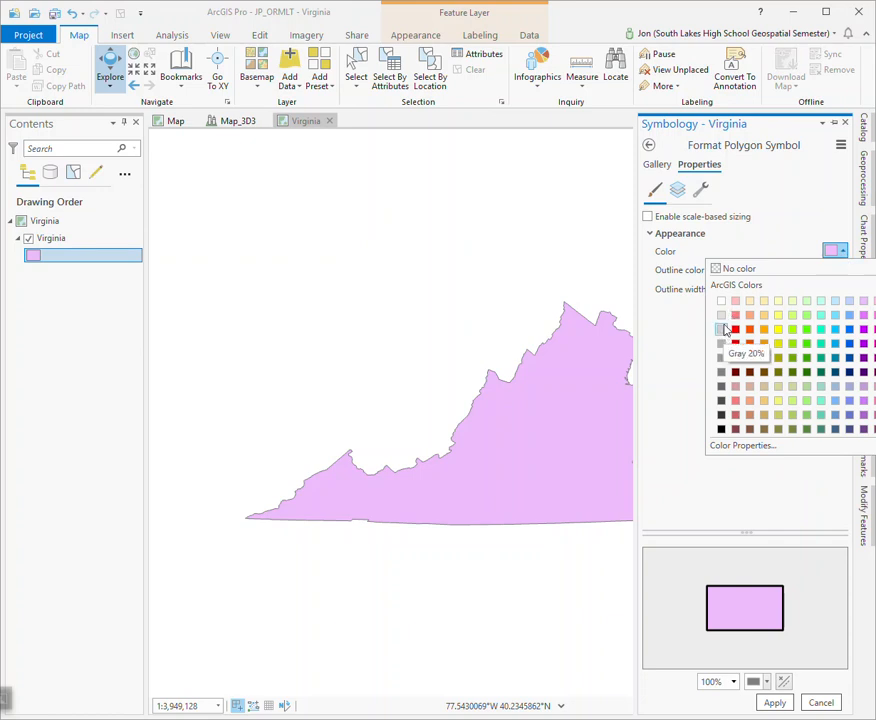
pyautogui.click(723, 334)
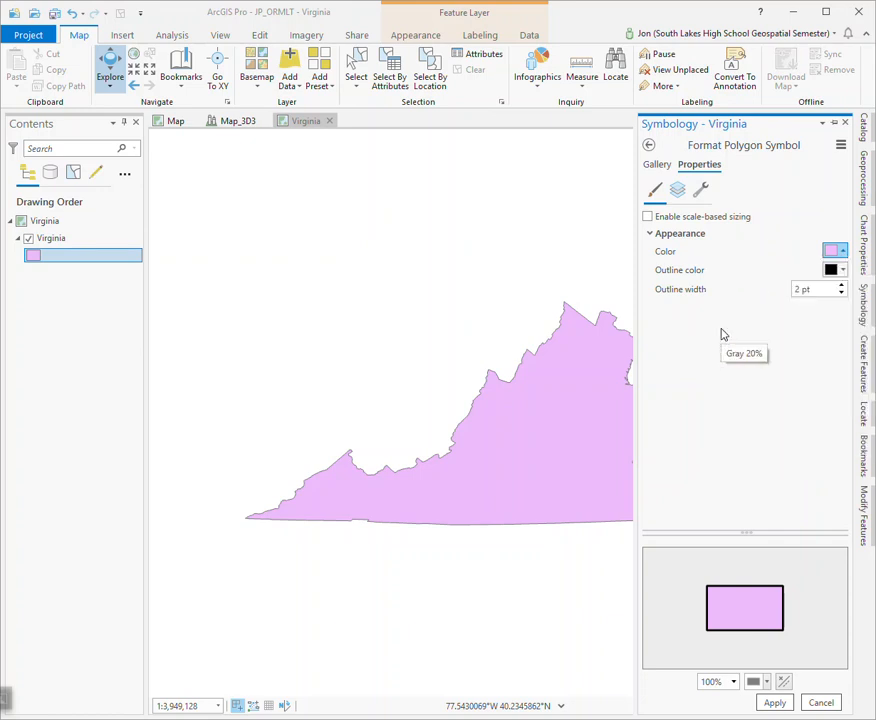
pyautogui.click(776, 703)
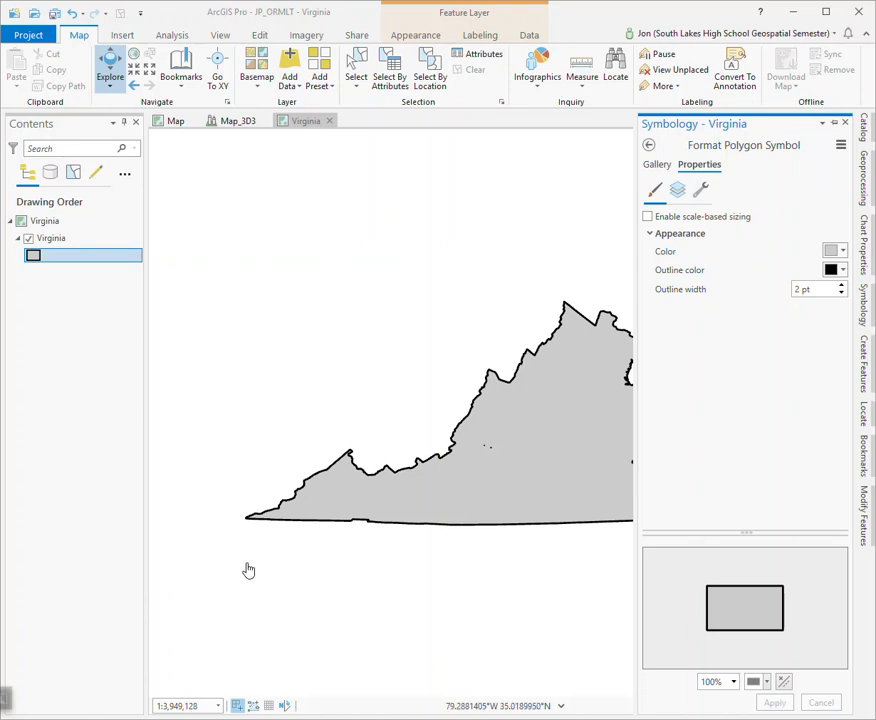
pyautogui.click(84, 490)
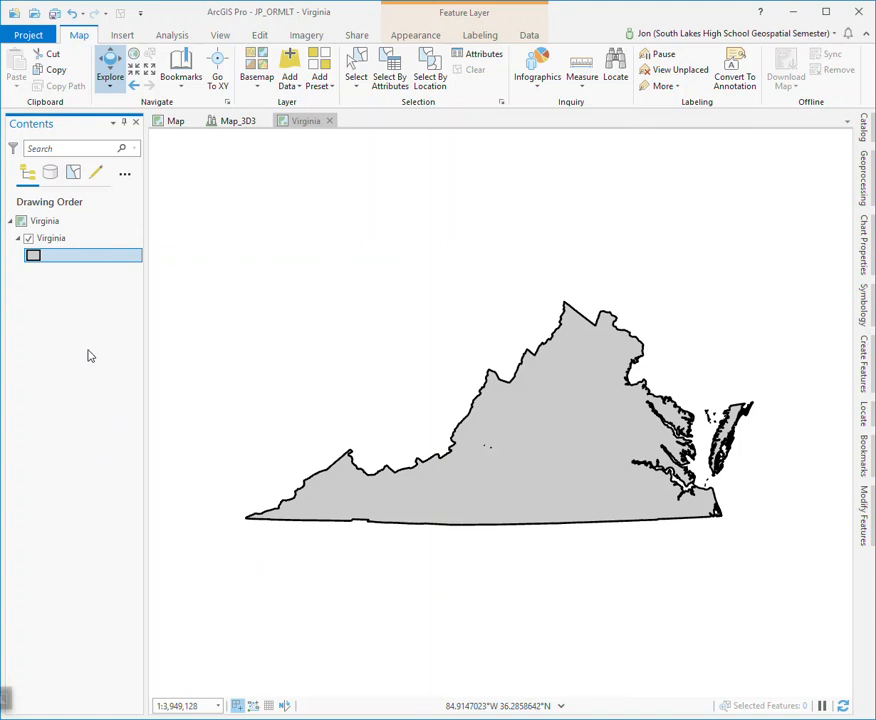
# Add the Topographic basemap to the Virginia map.
pyautogui.click(260, 84)
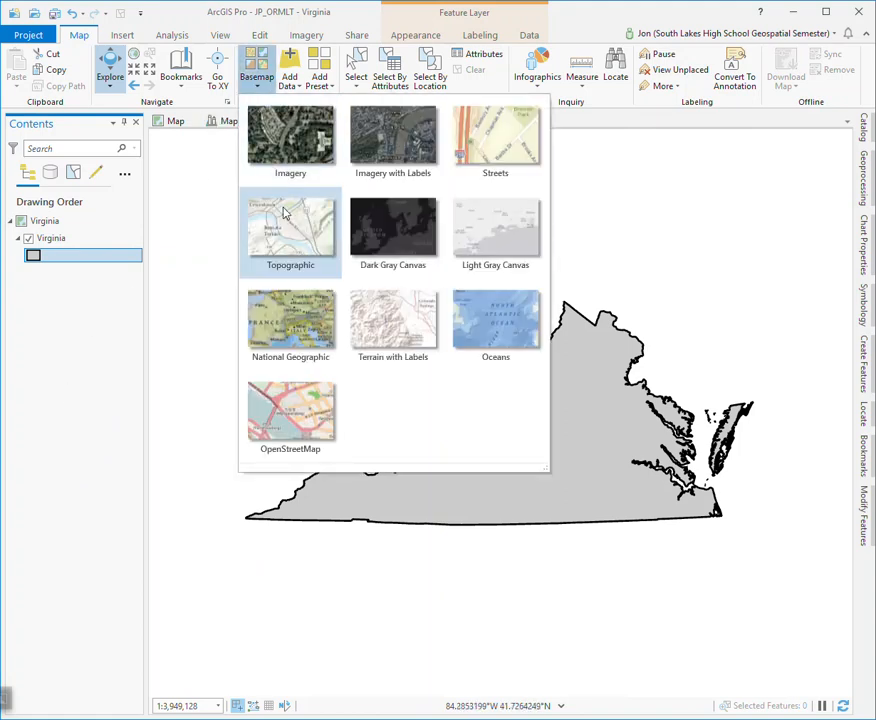
pyautogui.click(297, 238)
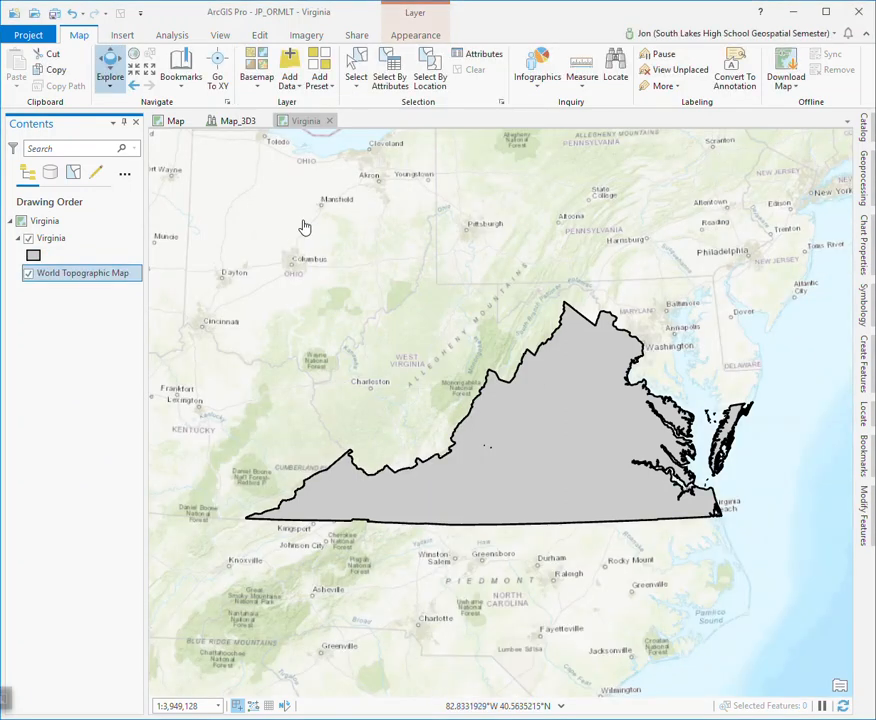
# Locate Old Rag Mountain on the map and turn off the Virginia layer to expose the basemap there.
pyautogui.click(615, 68)
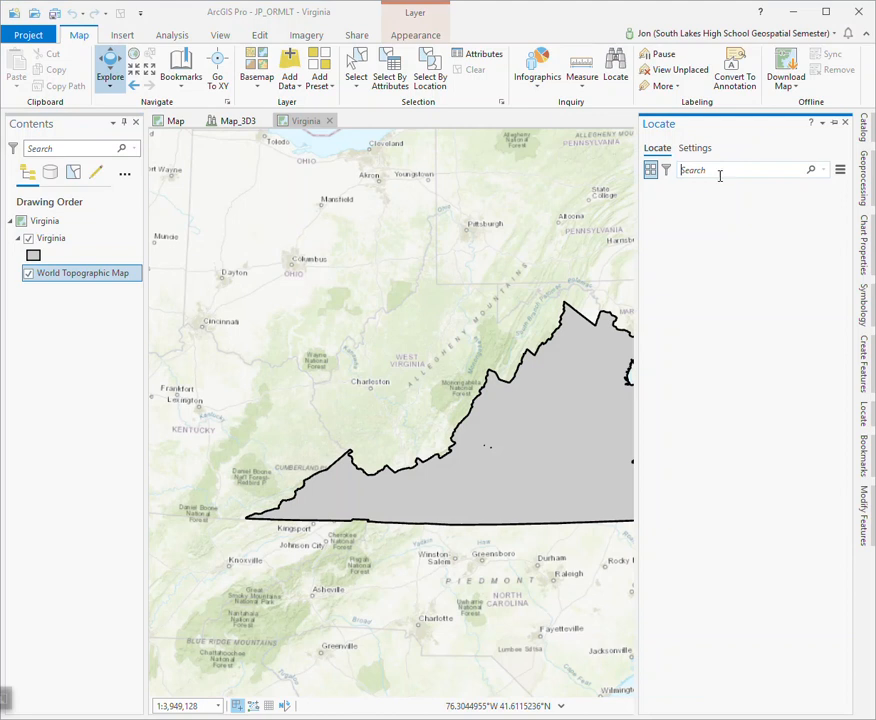
pyautogui.write('Old Rag M')
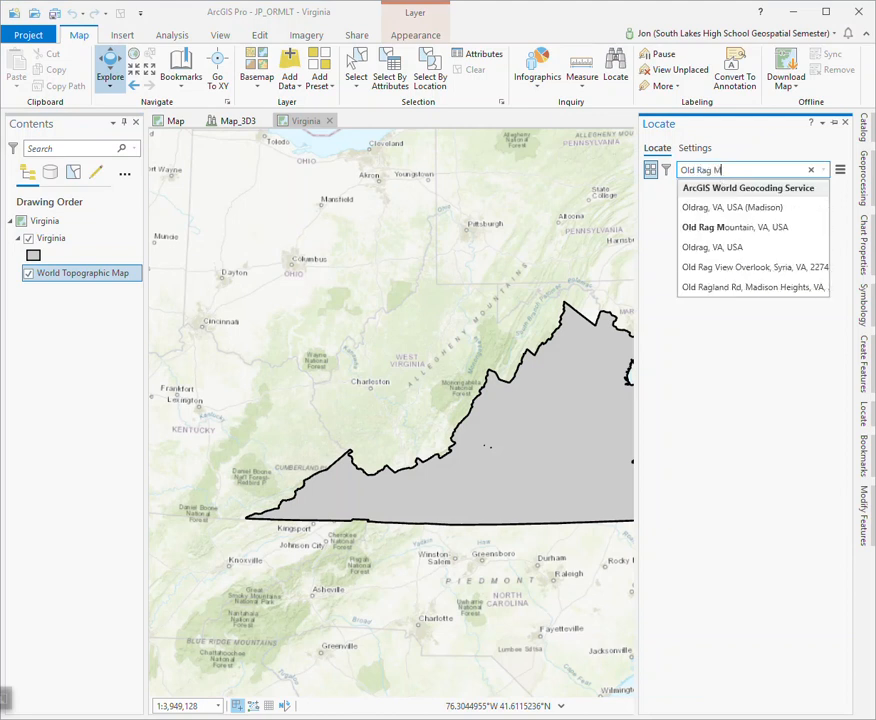
pyautogui.write('ountain')
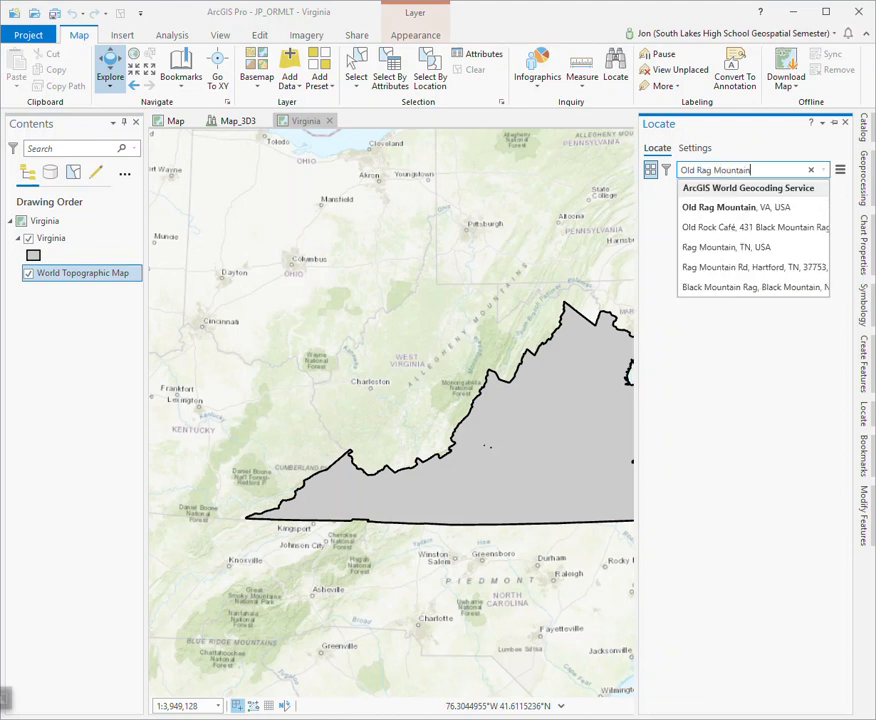
pyautogui.press('Return')
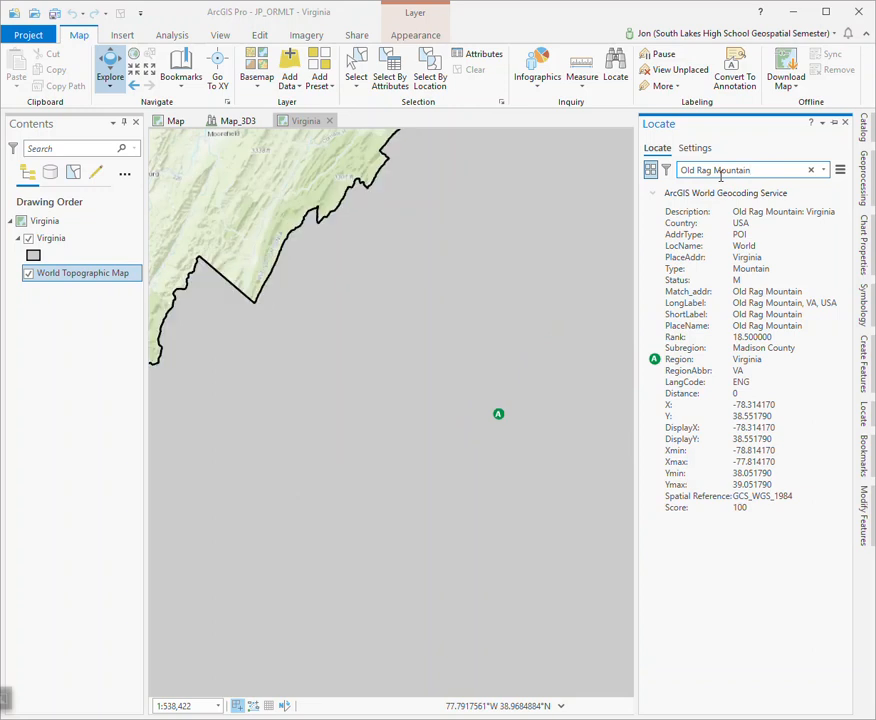
pyautogui.click(30, 241)
pyautogui.click(29, 239)
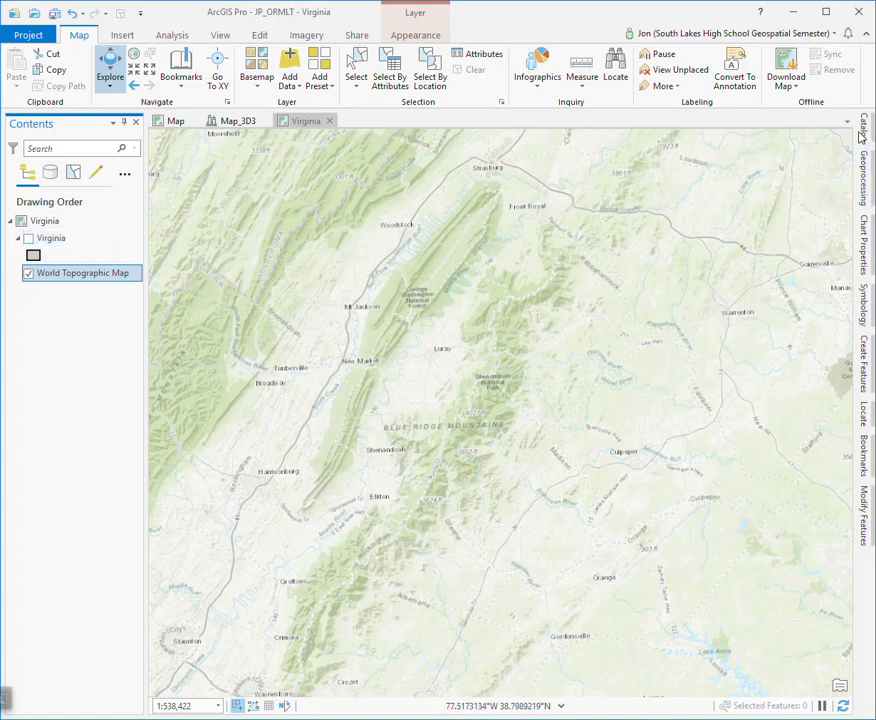
# Bring back the Old Rag Mountain location result and examine the marked summit up close.
pyautogui.click(866, 184)
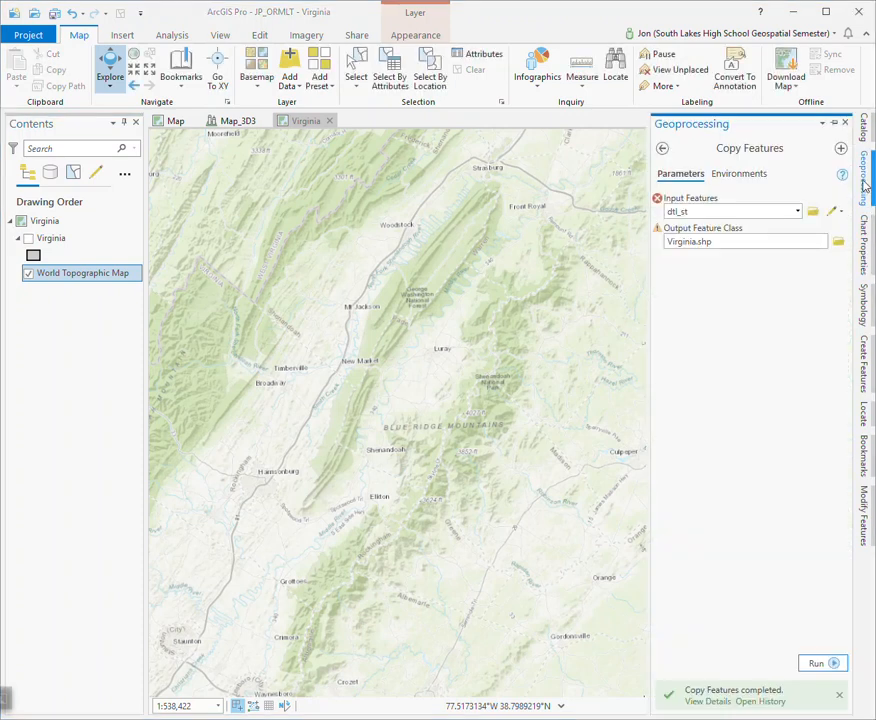
pyautogui.click(866, 184)
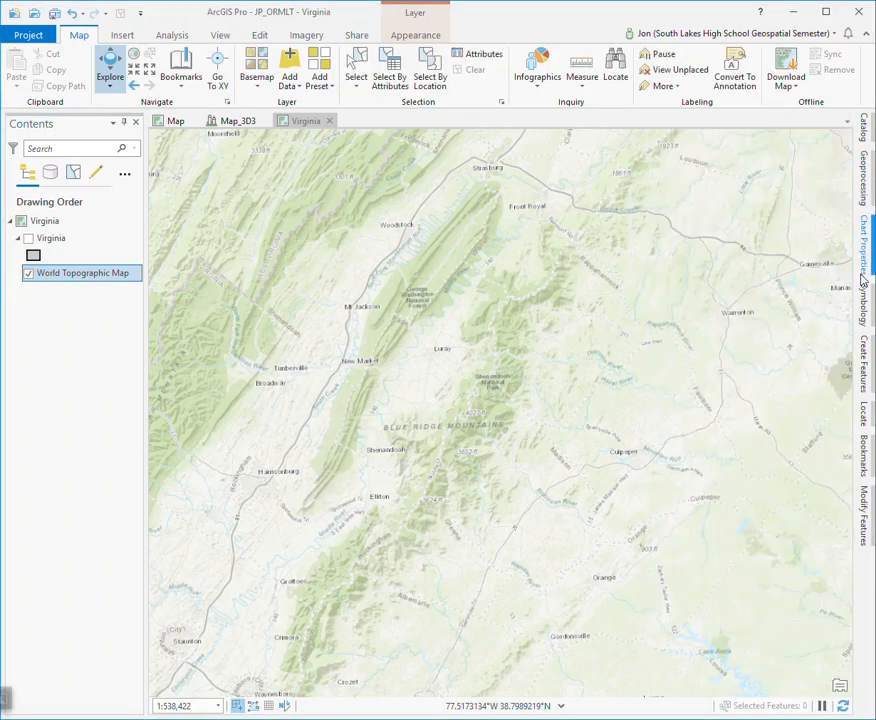
pyautogui.click(864, 413)
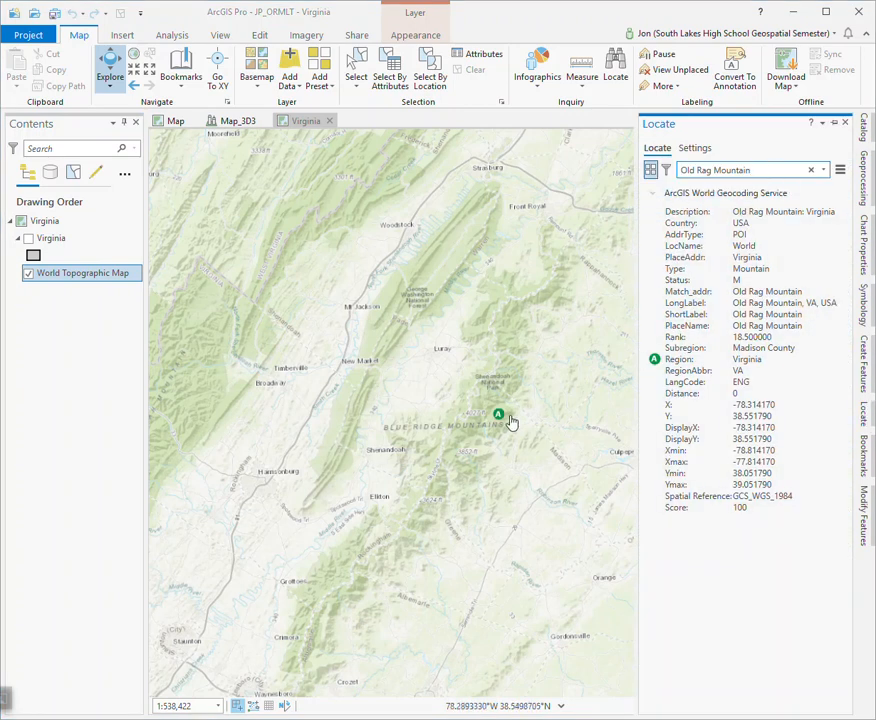
pyautogui.scroll(4, 514, 430)
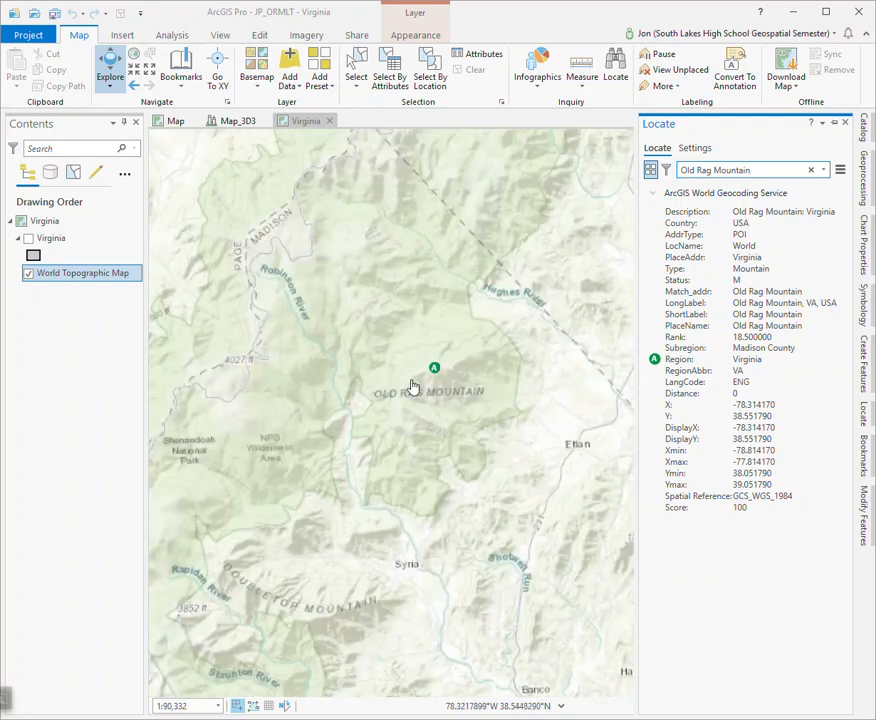
pyautogui.scroll(3, 405, 373)
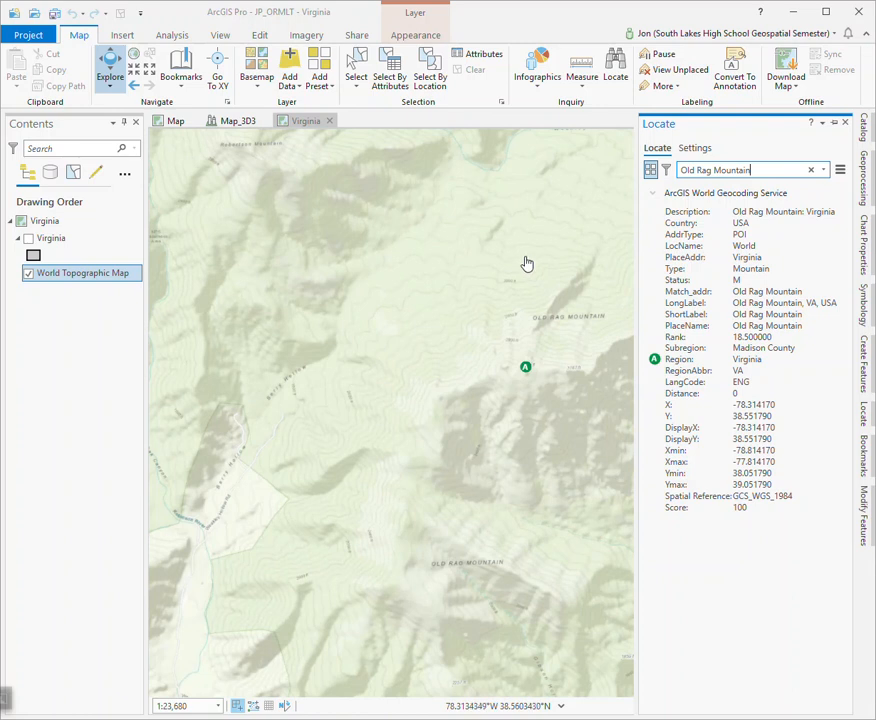
# Set up the Create Feature Class tool with the name Old_Rag_Mtn_star and Point geometry.
pyautogui.click(172, 35)
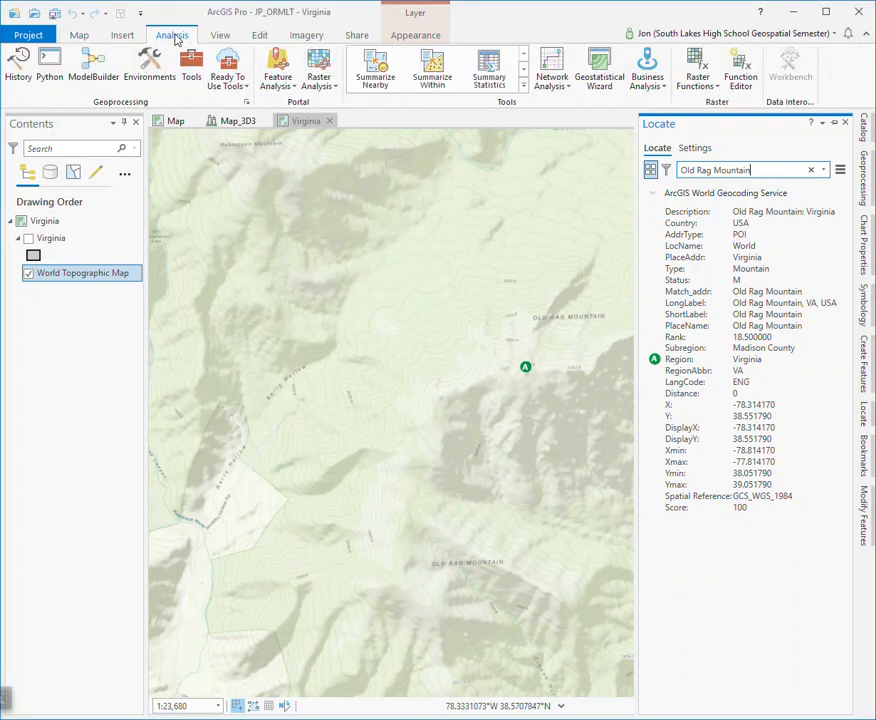
pyautogui.click(190, 62)
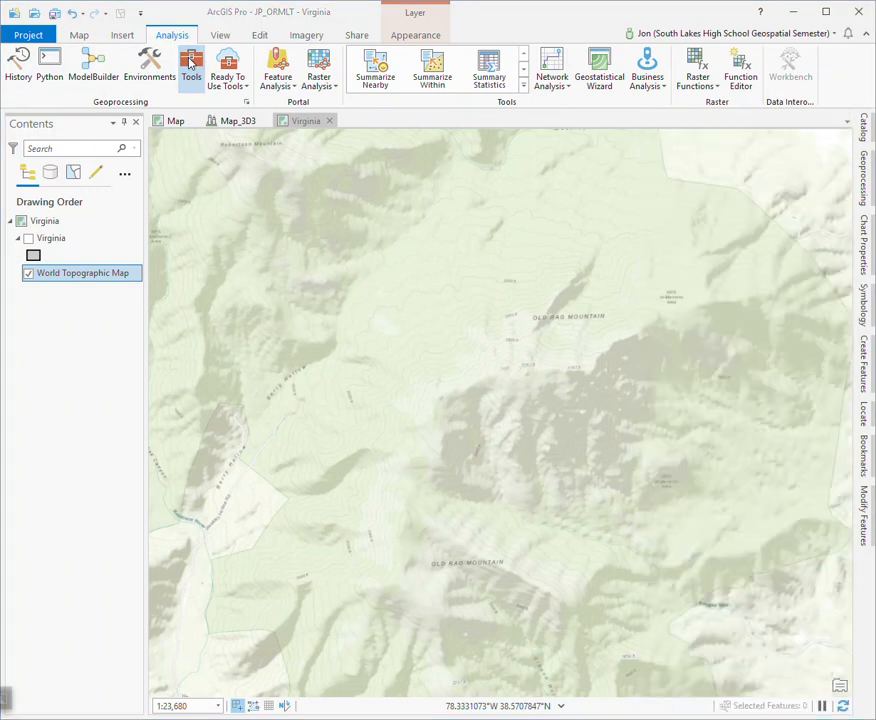
pyautogui.click(190, 62)
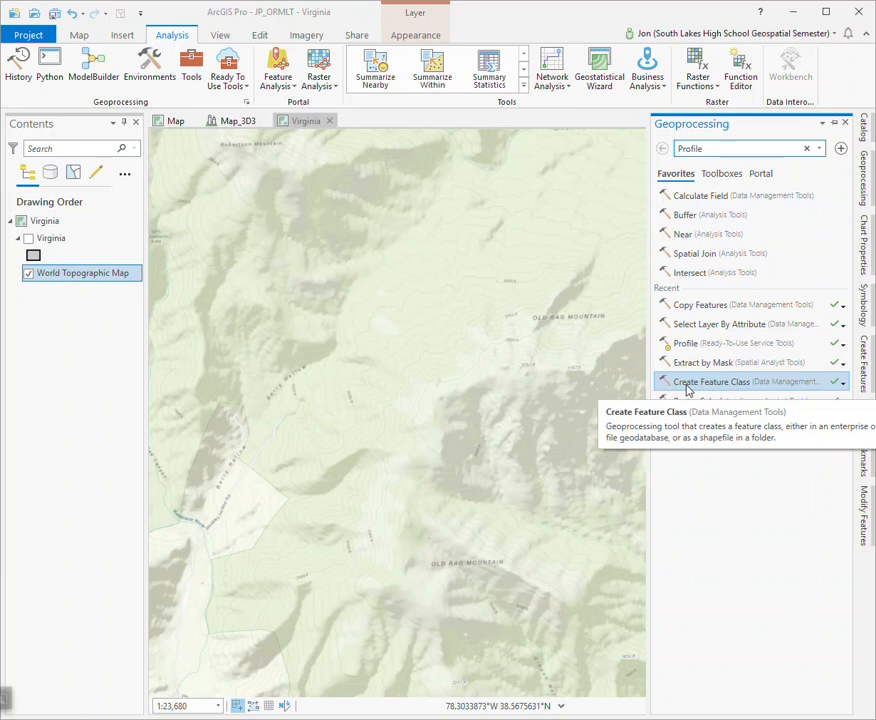
pyautogui.click(705, 384)
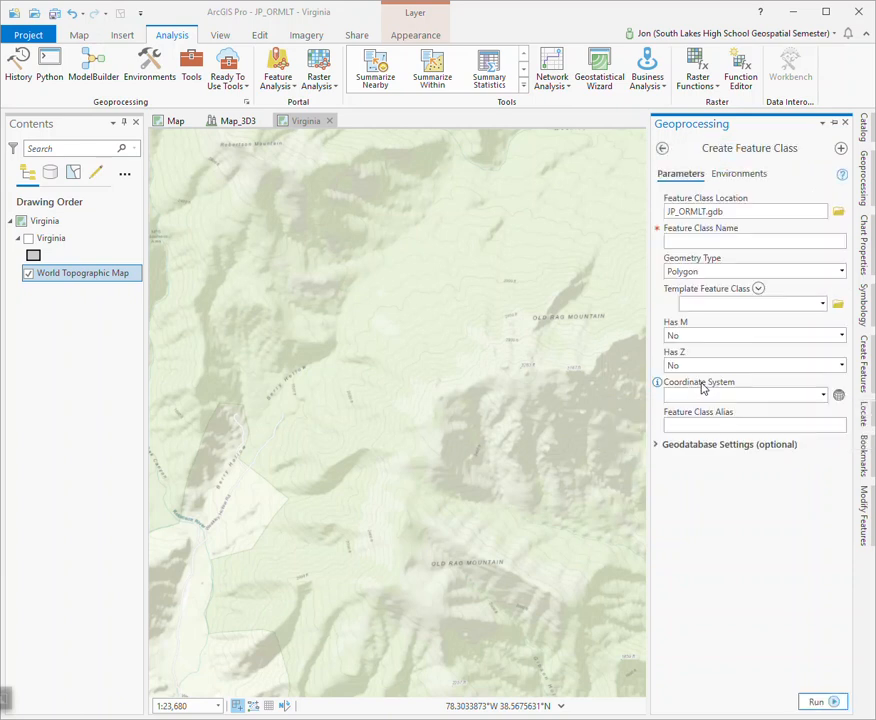
pyautogui.click(707, 243)
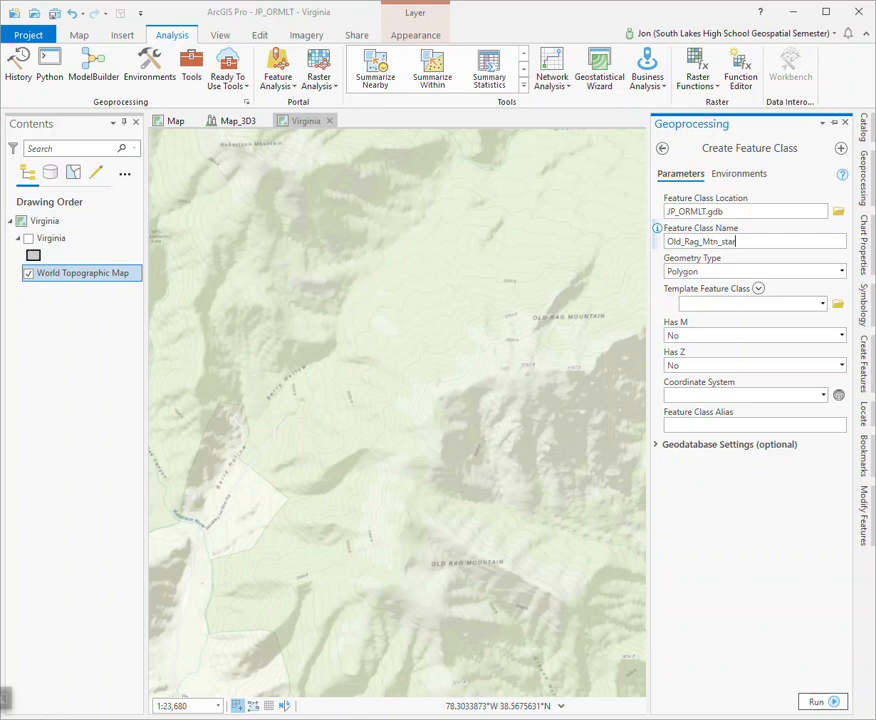
pyautogui.click(843, 275)
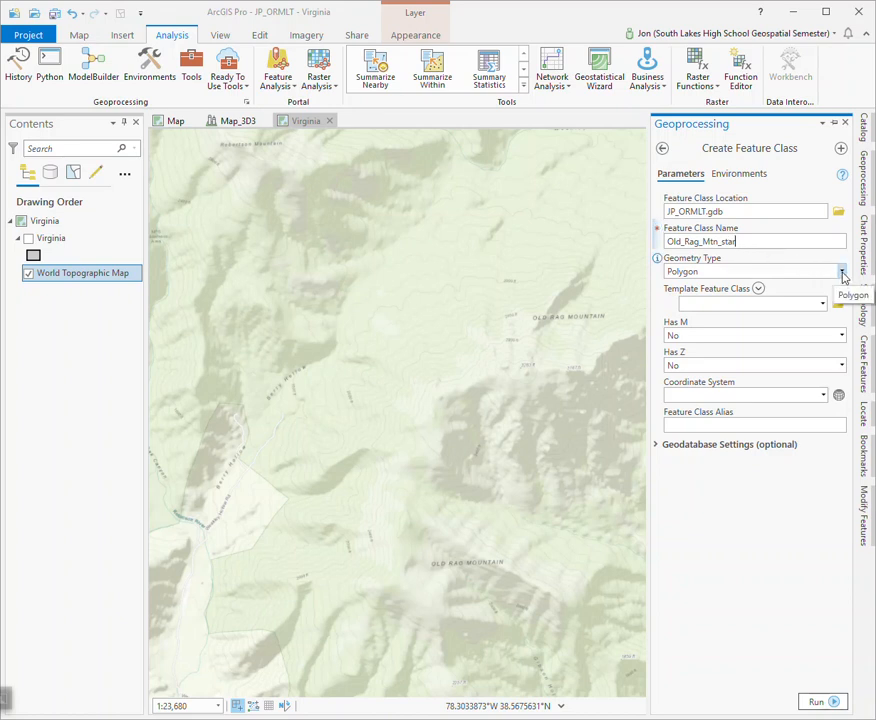
pyautogui.click(843, 275)
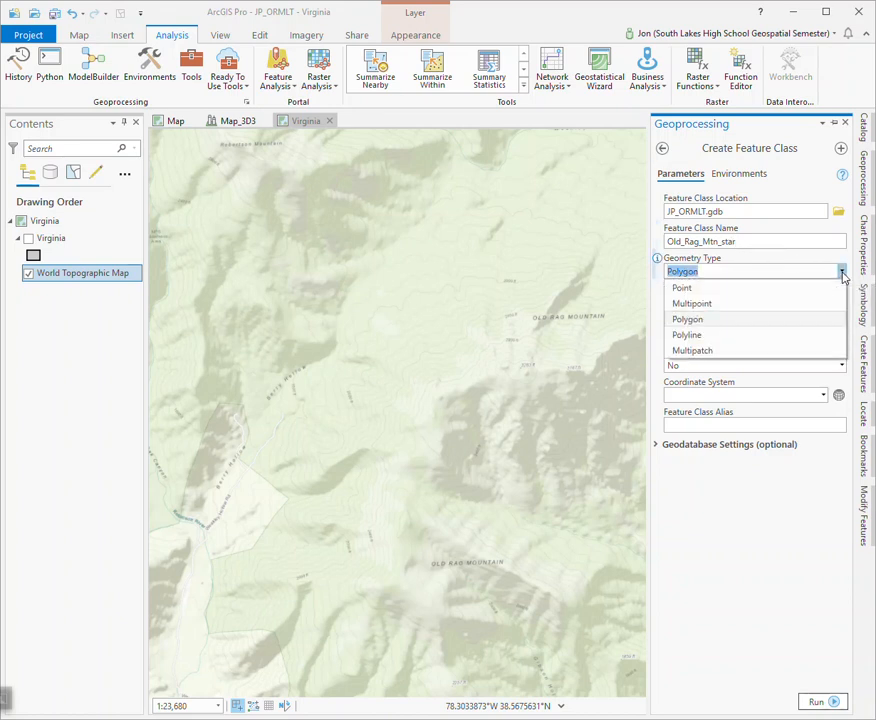
pyautogui.click(697, 288)
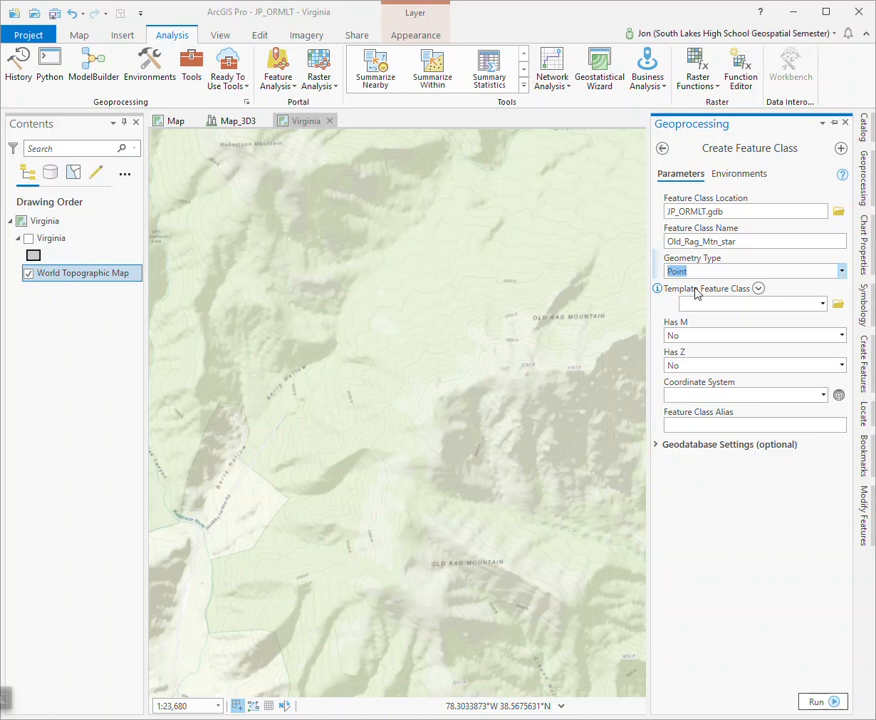
# Assign the current Virginia map's coordinate system, NAD_1983_UTM_Zone_17N, to the new feature class and run the tool.
pyautogui.click(824, 398)
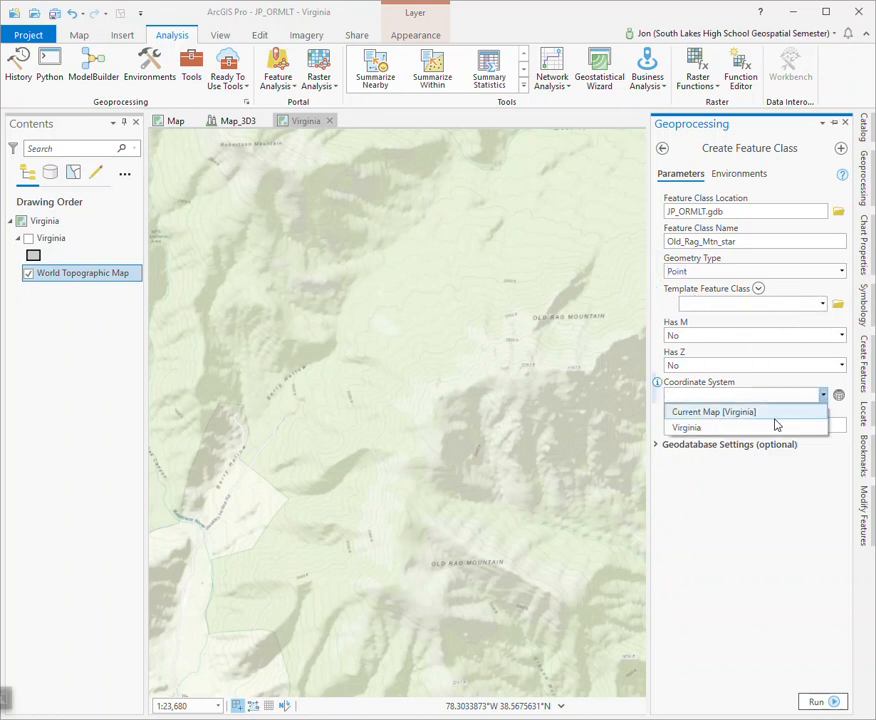
pyautogui.click(731, 414)
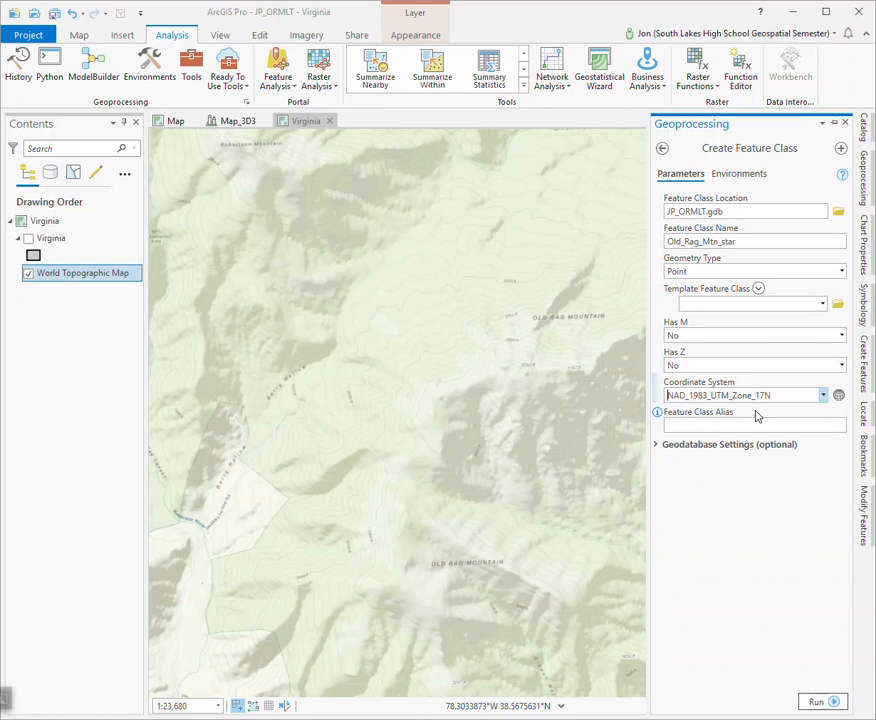
pyautogui.click(817, 702)
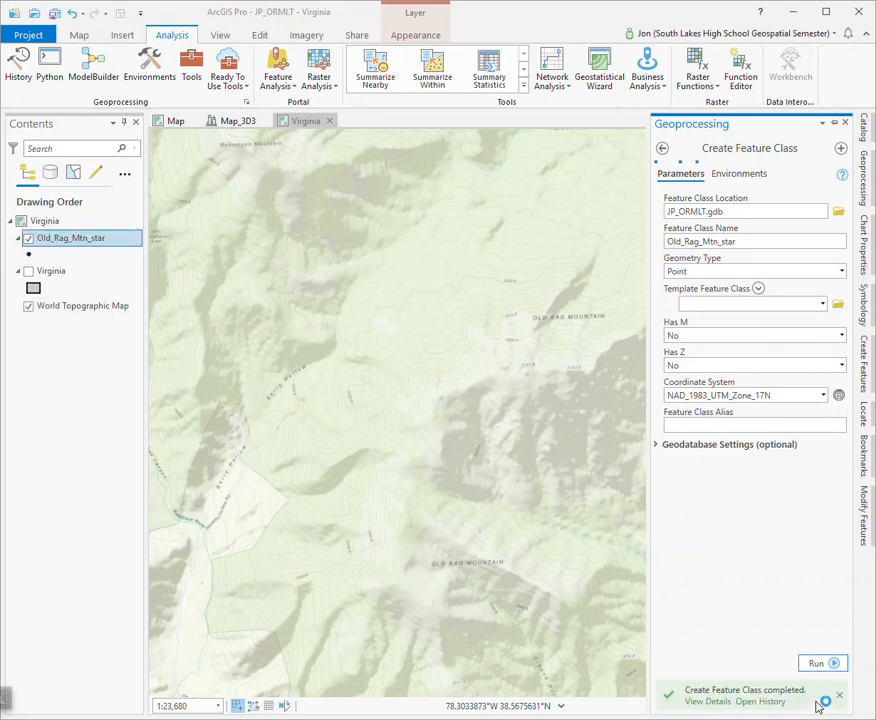
pyautogui.moveTo(818, 707)
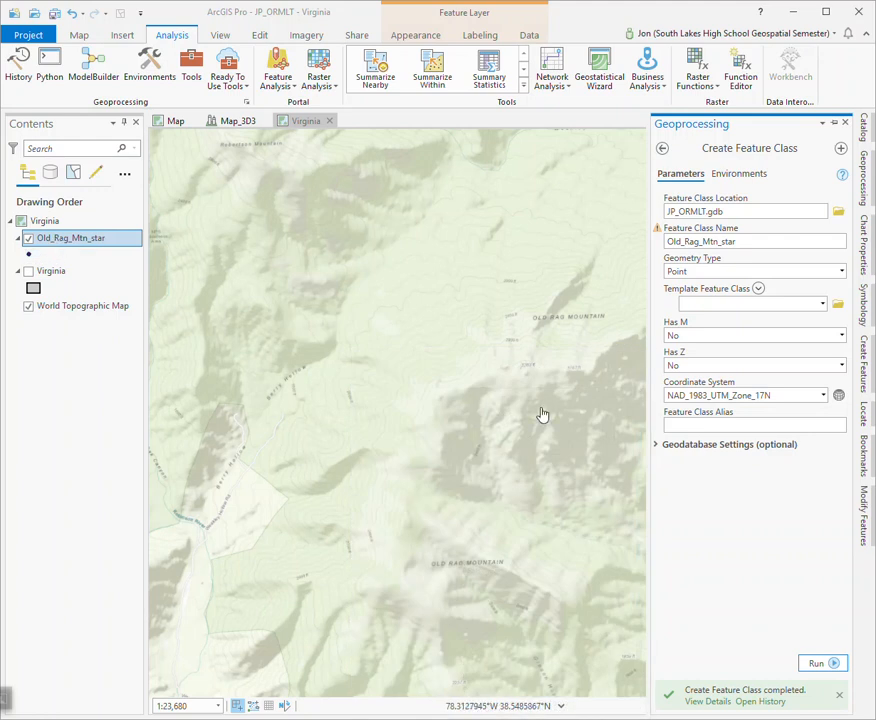
pyautogui.click(75, 413)
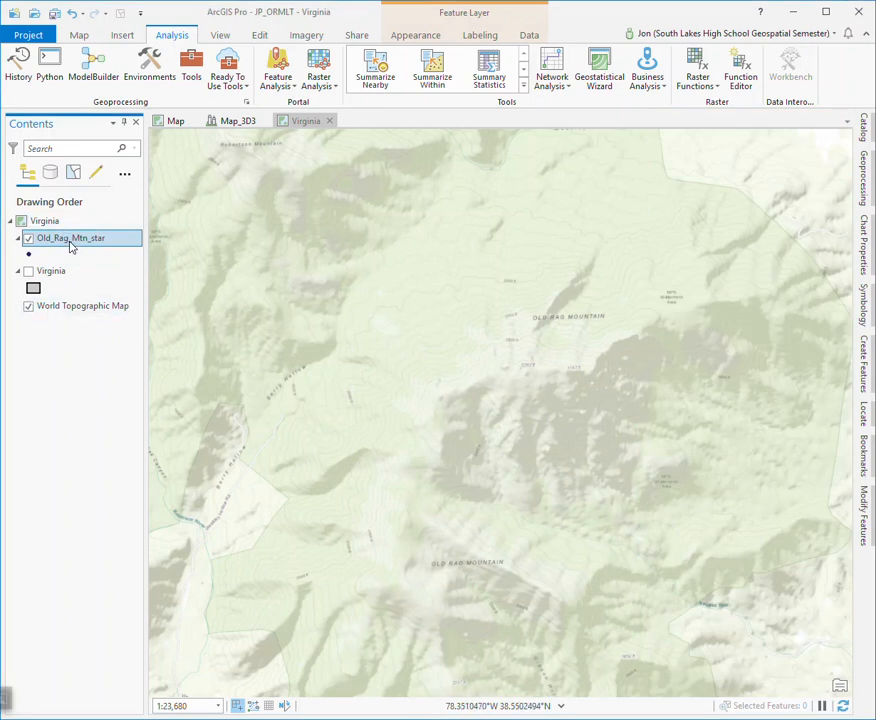
# Create a point feature in the Old_Rag_Mtn_star layer at the summit elevation label of Old Rag Mountain.
pyautogui.click(261, 36)
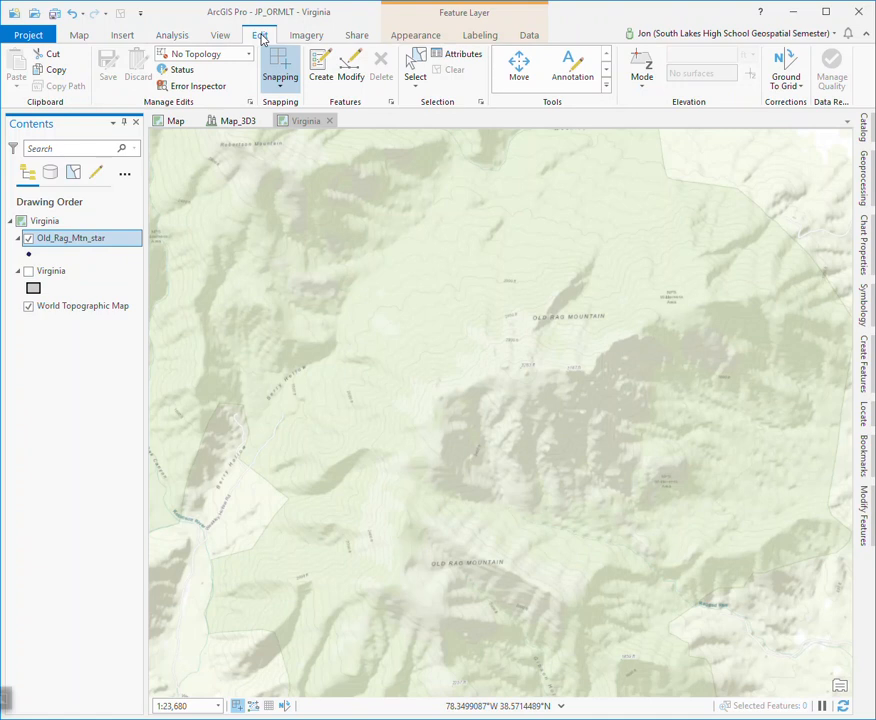
pyautogui.click(320, 72)
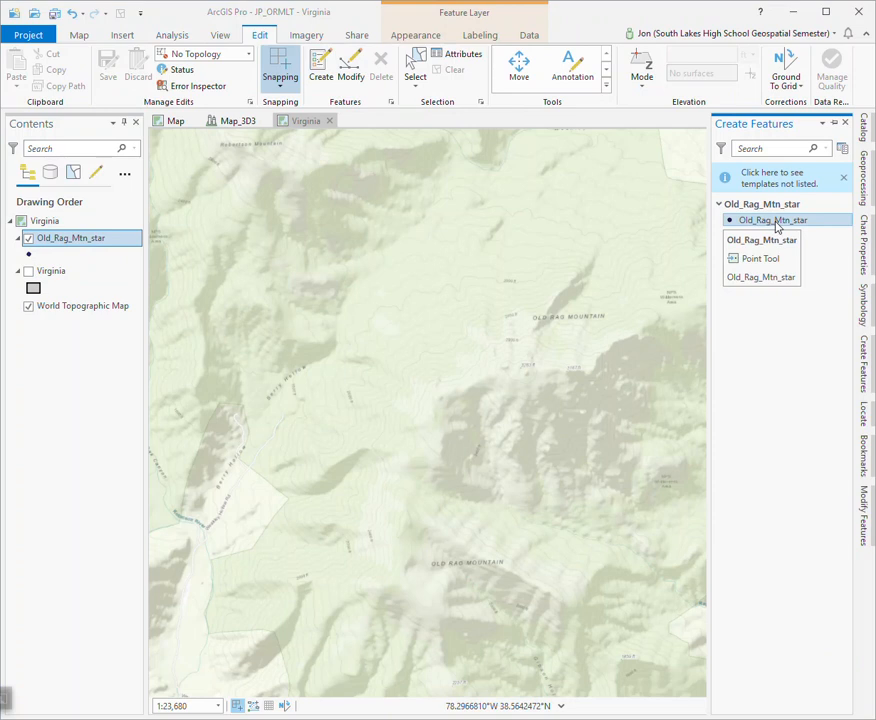
pyautogui.click(776, 226)
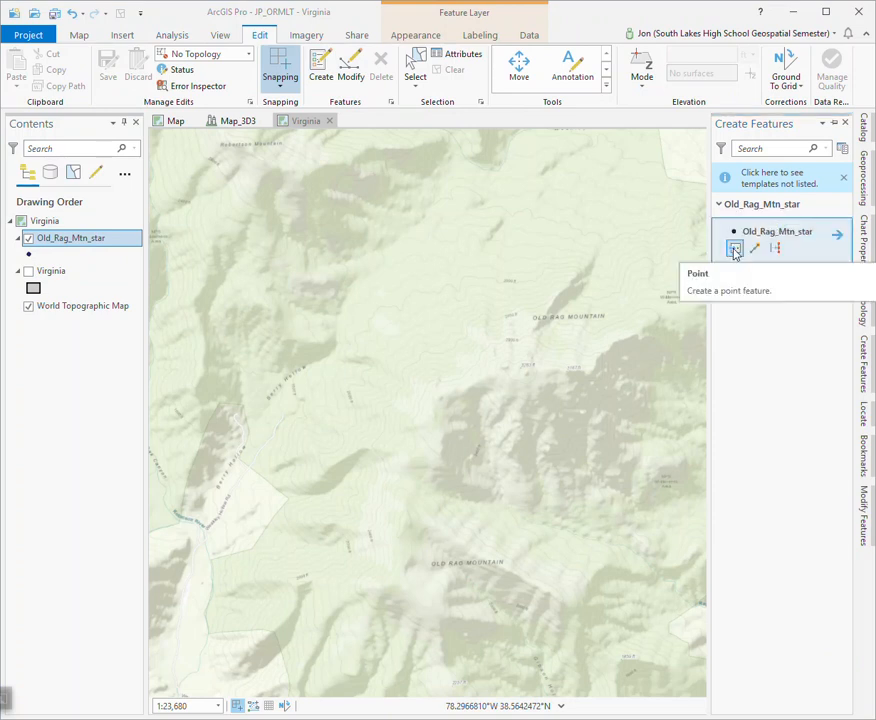
pyautogui.click(734, 250)
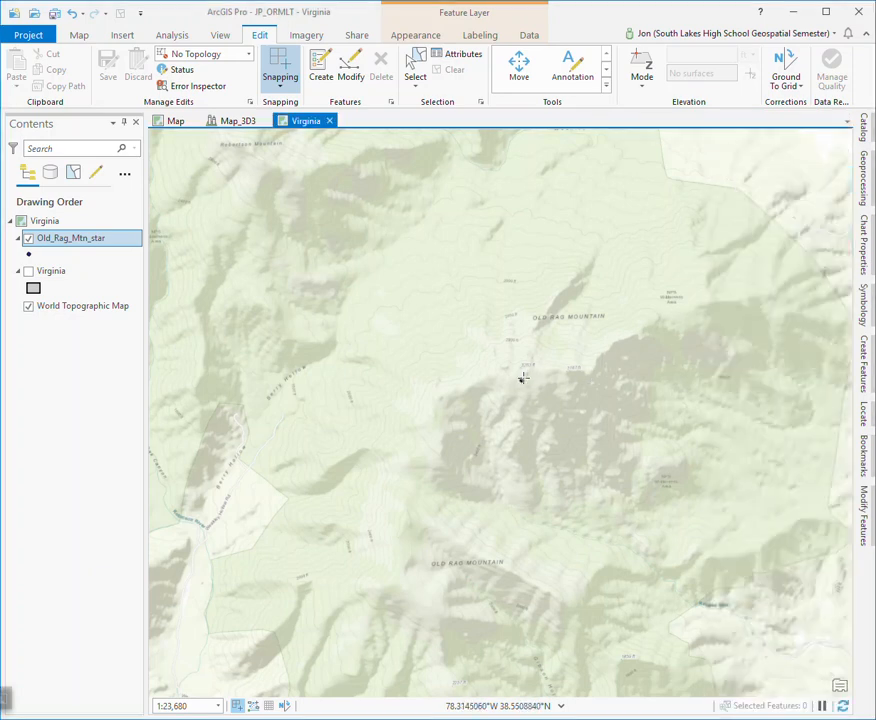
pyautogui.scroll(4, 521, 380)
pyautogui.click(528, 354)
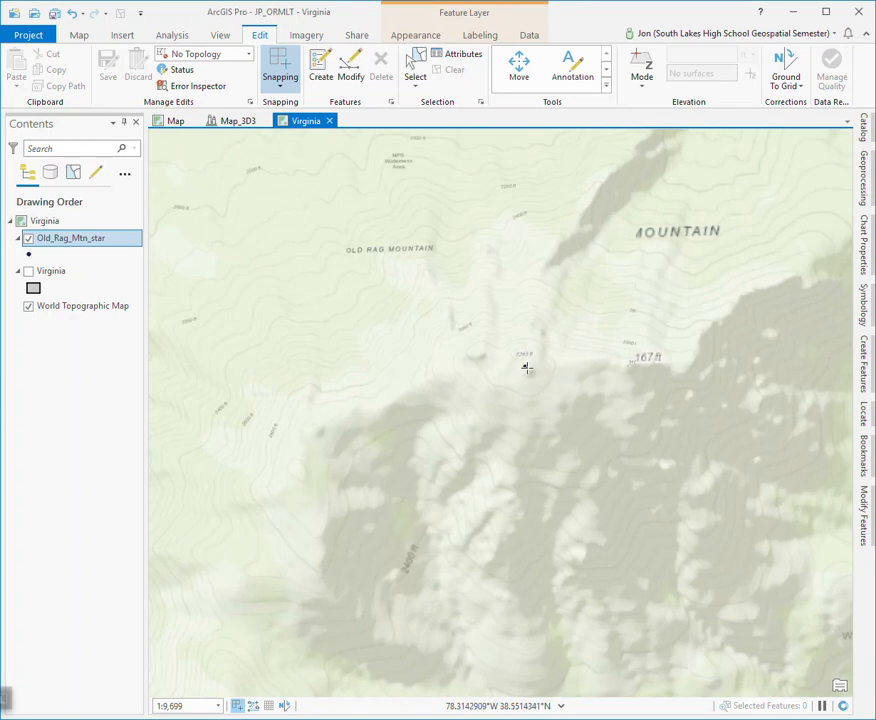
pyautogui.click(521, 365)
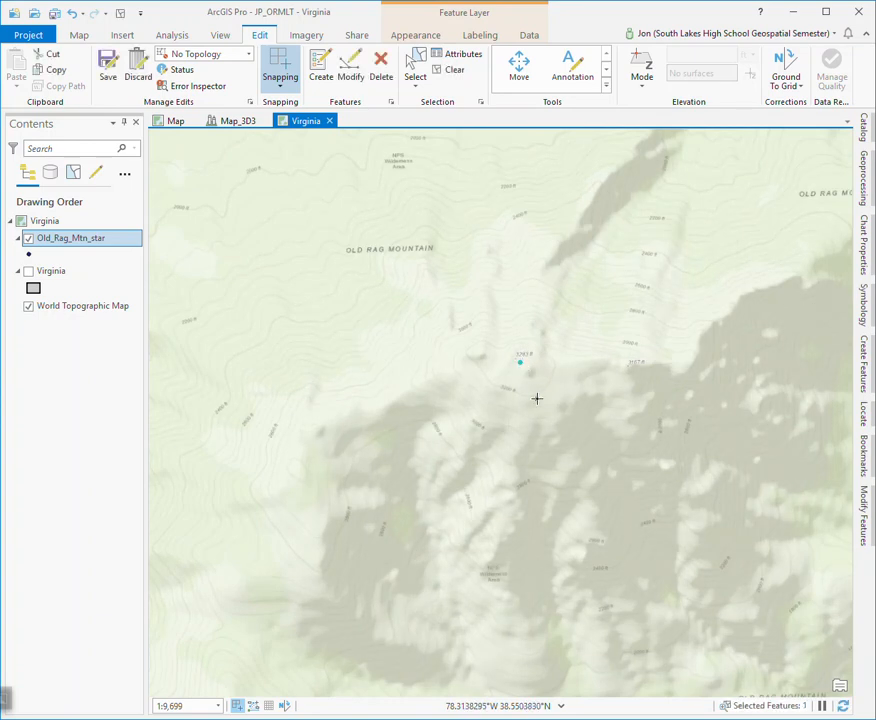
# Save all edits and clear the selection of the summit point.
pyautogui.click(109, 66)
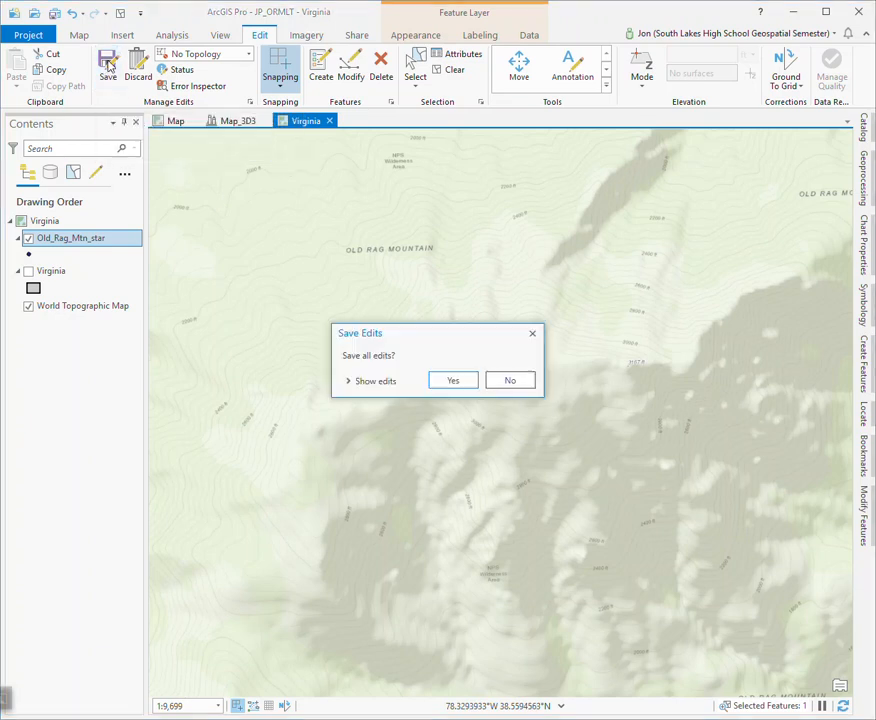
pyautogui.click(455, 381)
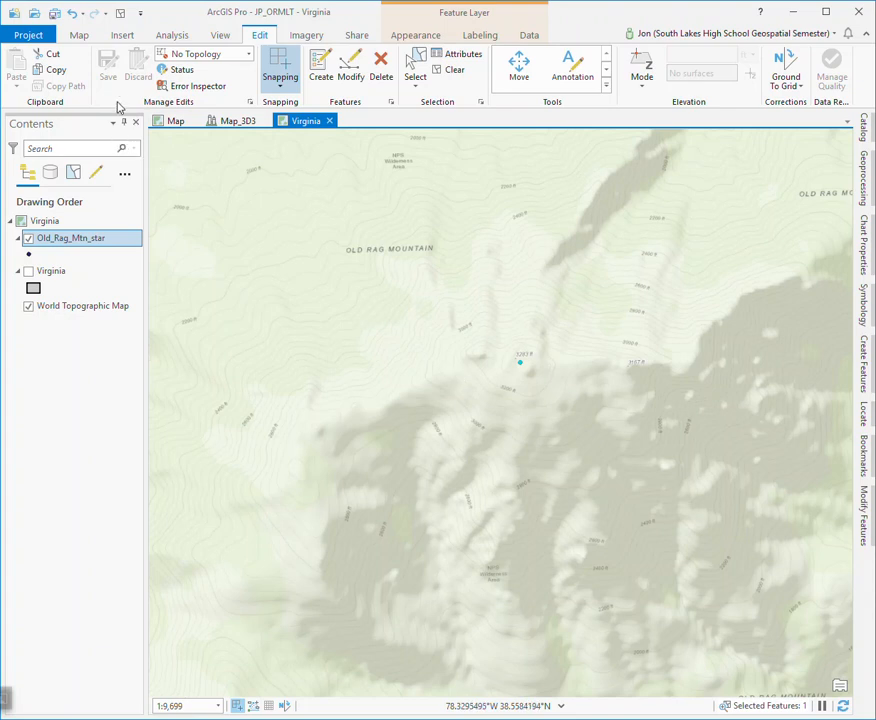
pyautogui.click(120, 16)
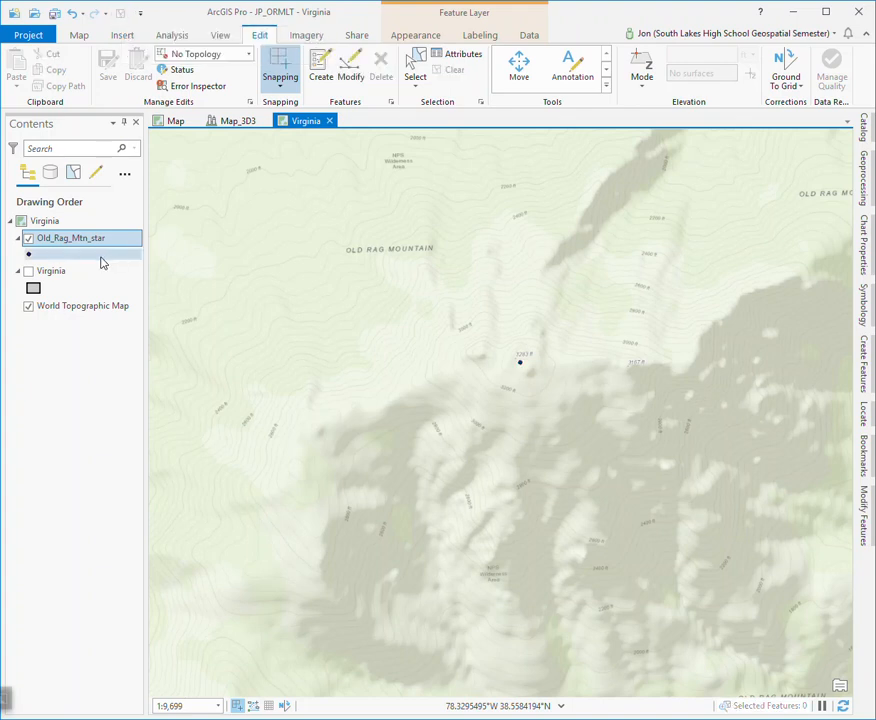
# Change the Old_Rag_Mtn_star point symbol to the red Star 3 from the ArcGIS 2D style.
pyautogui.click(30, 257)
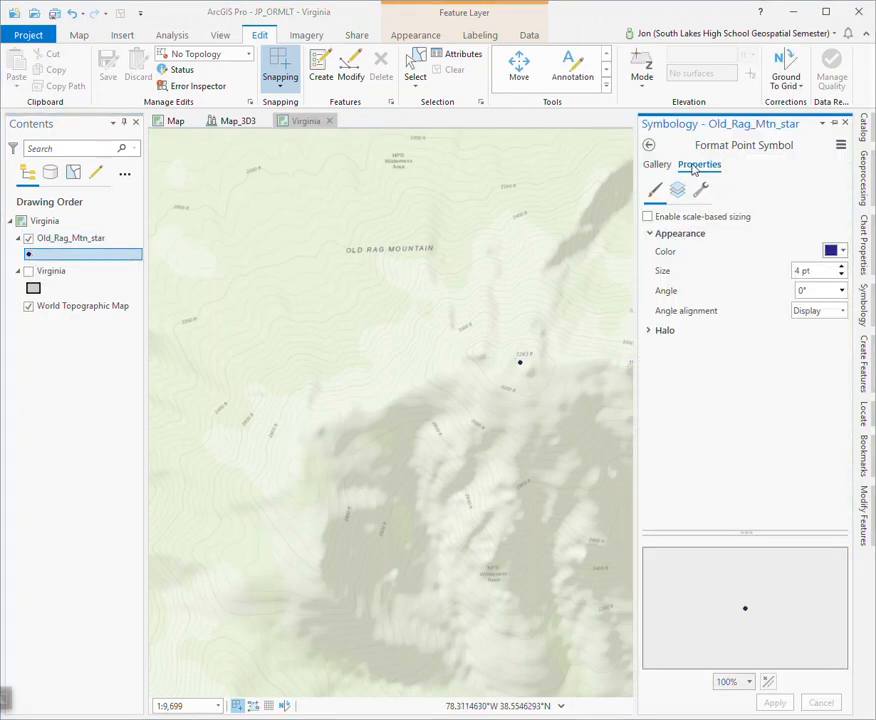
pyautogui.click(657, 166)
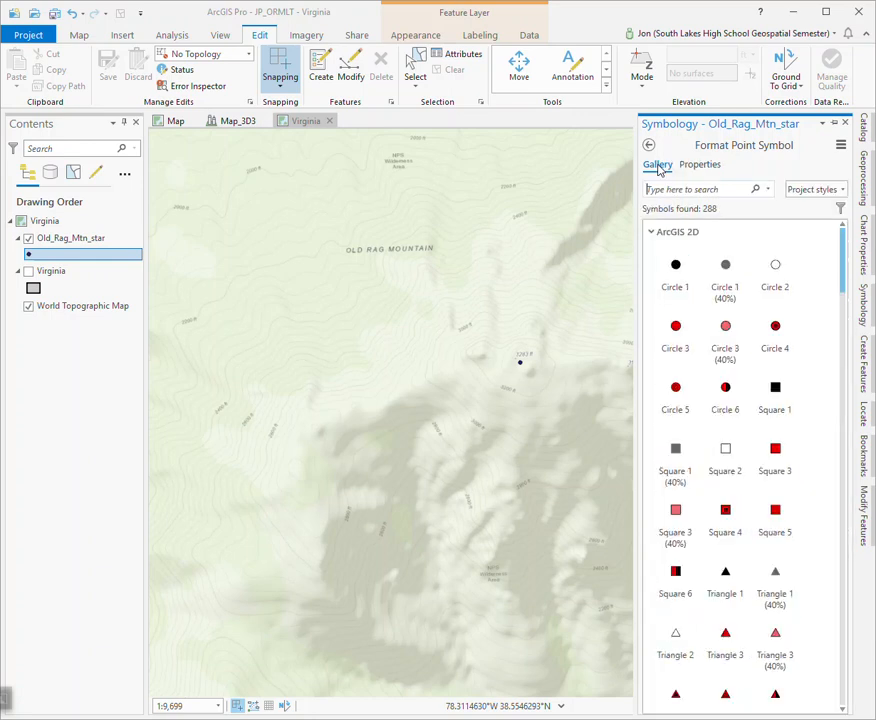
pyautogui.scroll(-8, 752, 480)
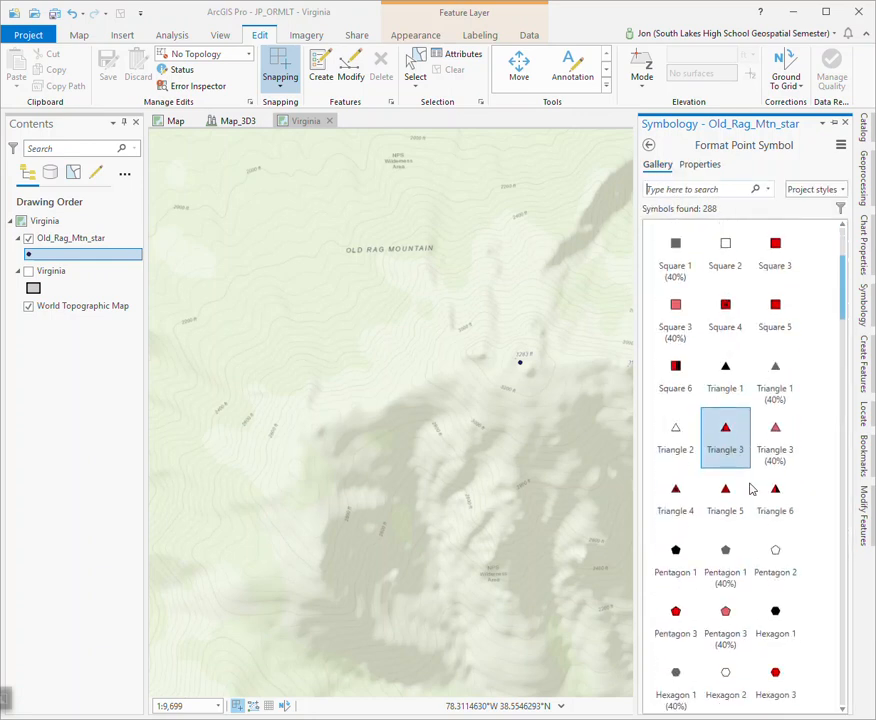
pyautogui.scroll(-1, 752, 488)
pyautogui.scroll(-2, 745, 470)
pyautogui.click(677, 604)
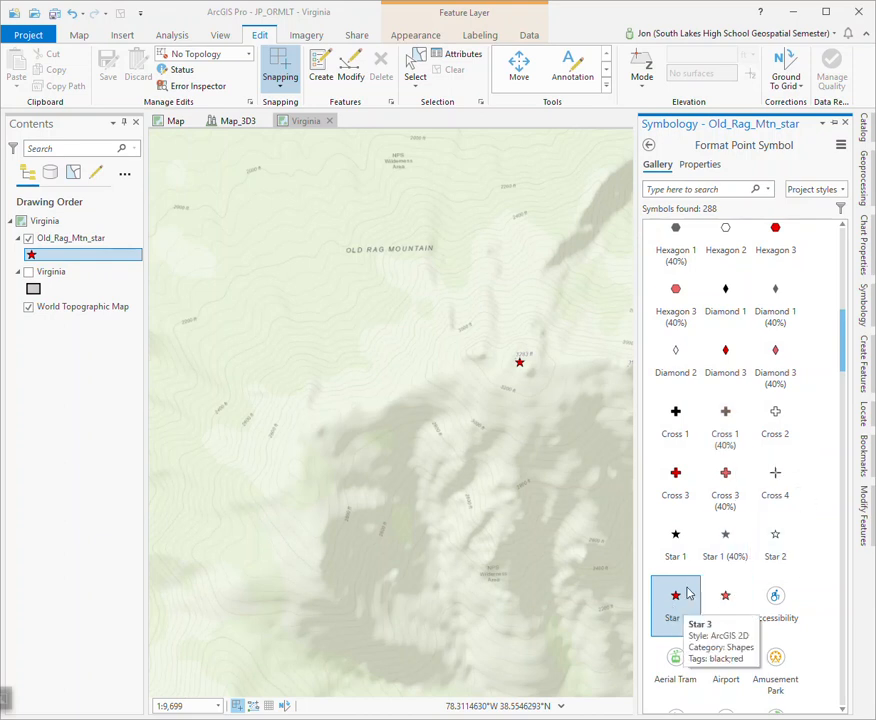
# Set the star symbol's size to 16 pt and turn the Virginia layer back on.
pyautogui.click(699, 165)
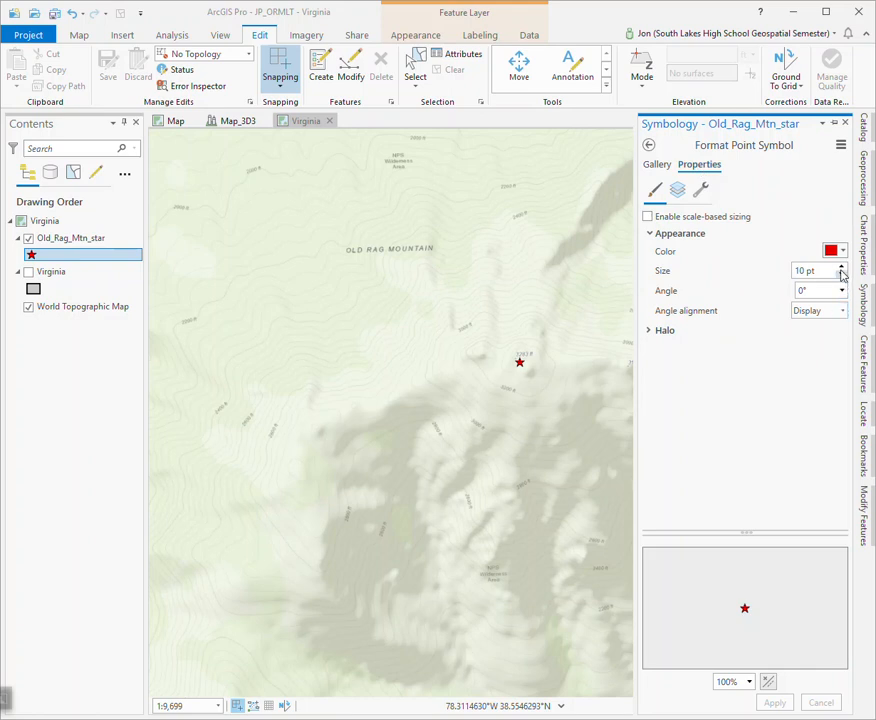
pyautogui.click(842, 267)
pyautogui.click(842, 267)
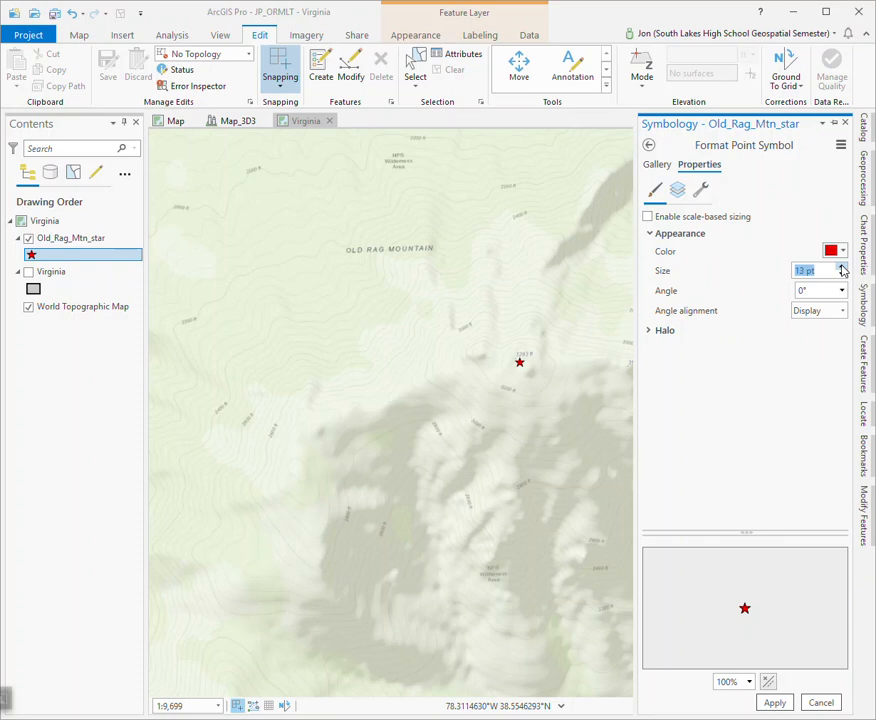
pyautogui.click(842, 267)
pyautogui.click(840, 268)
pyautogui.click(783, 703)
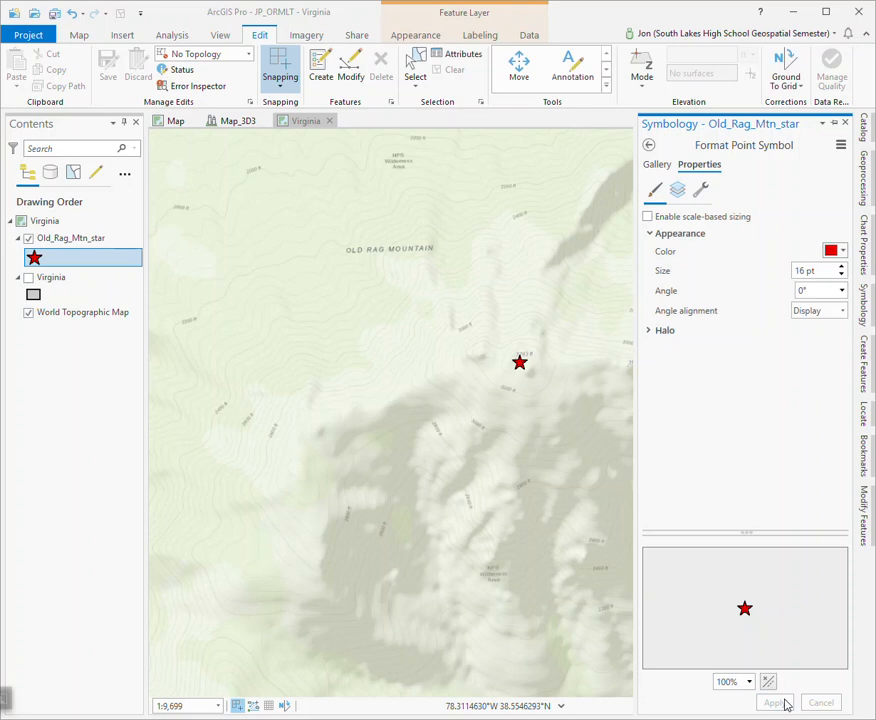
pyautogui.click(28, 277)
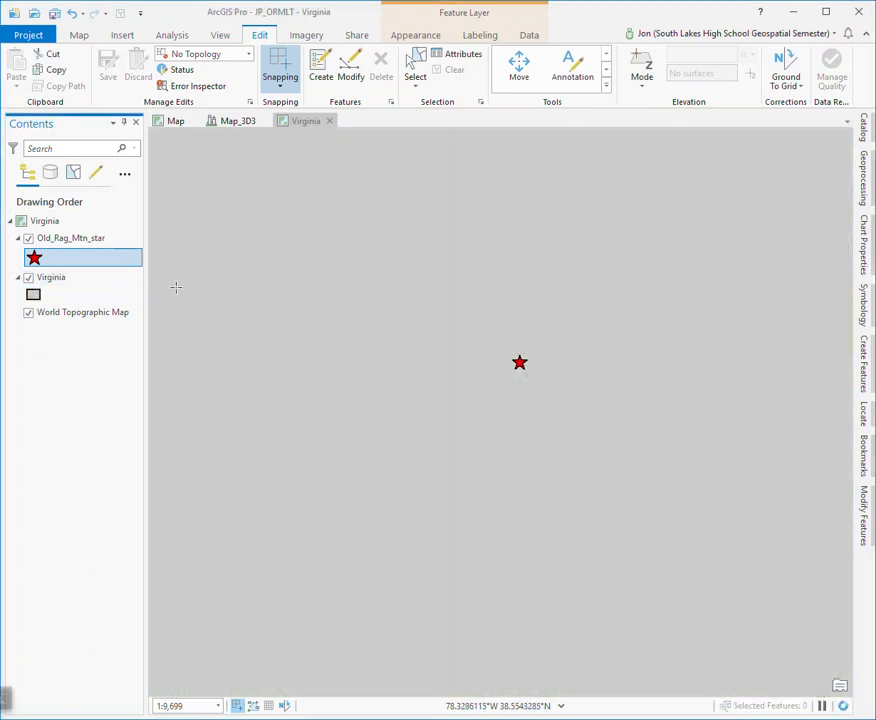
# Zoom to the full extent of the Virginia layer and turn off the World Topographic Map basemap.
pyautogui.rightClick(55, 278)
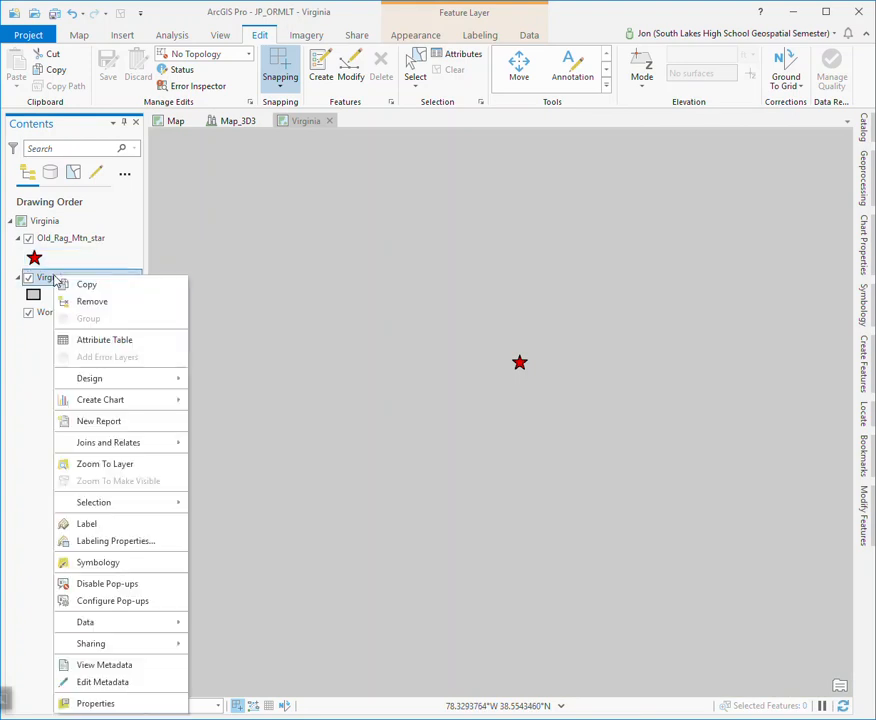
pyautogui.click(119, 468)
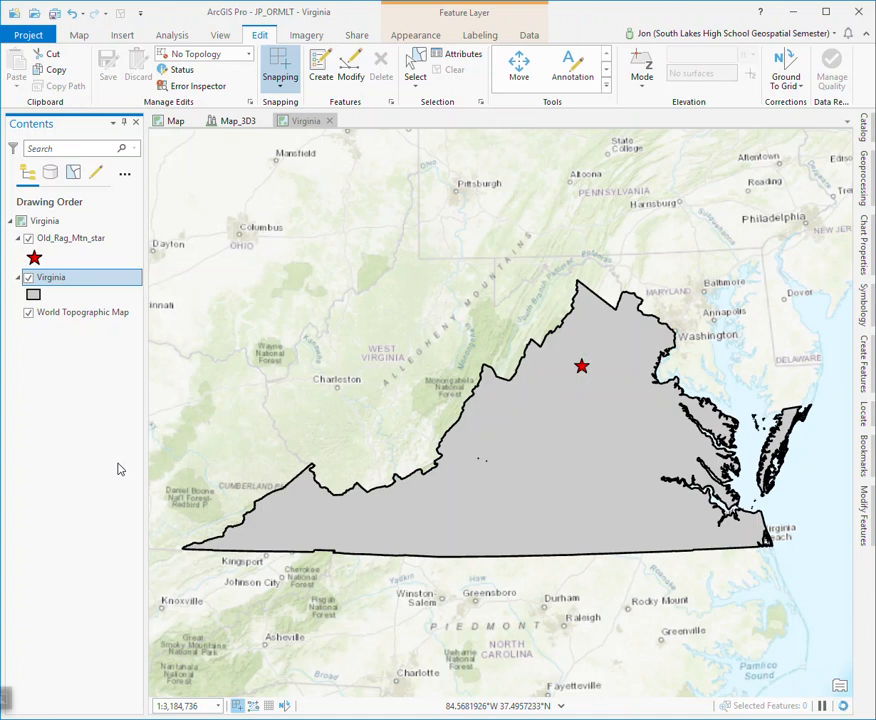
pyautogui.click(29, 313)
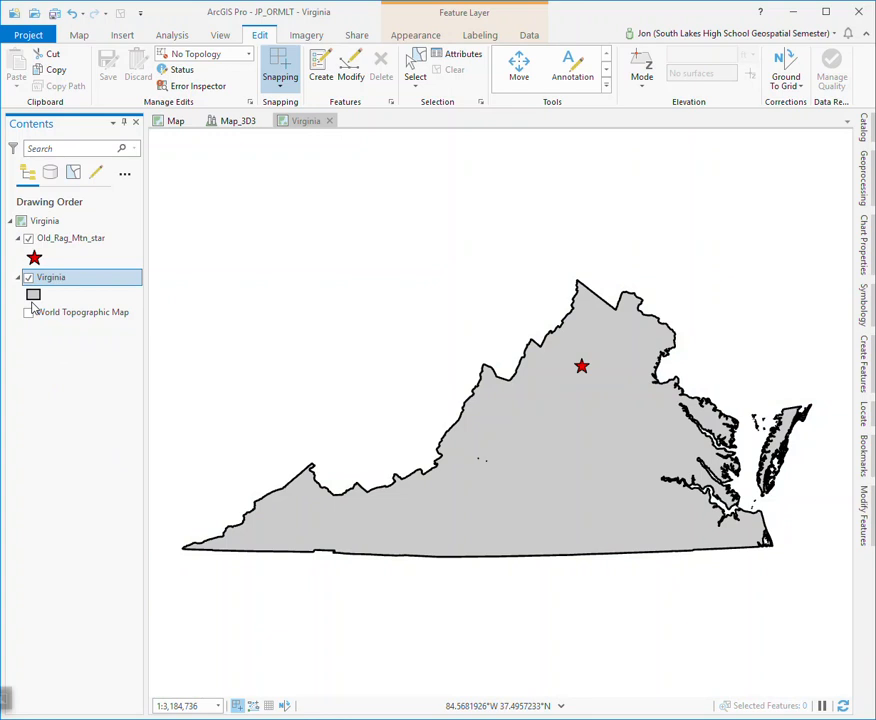
# Set the outline width of the Virginia polygon symbol to 1 pt and apply it.
pyautogui.click(33, 295)
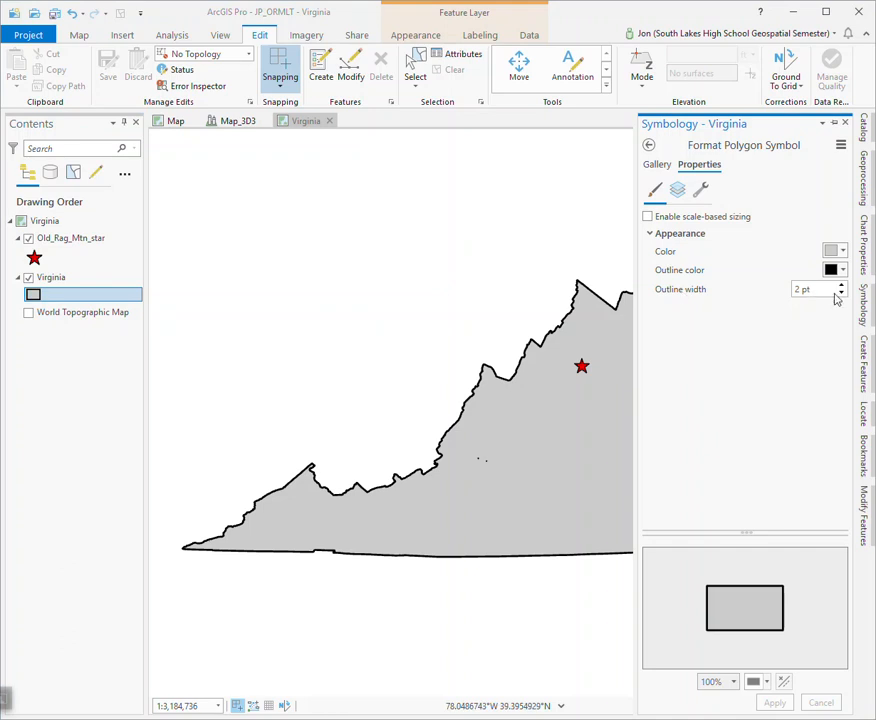
pyautogui.click(840, 293)
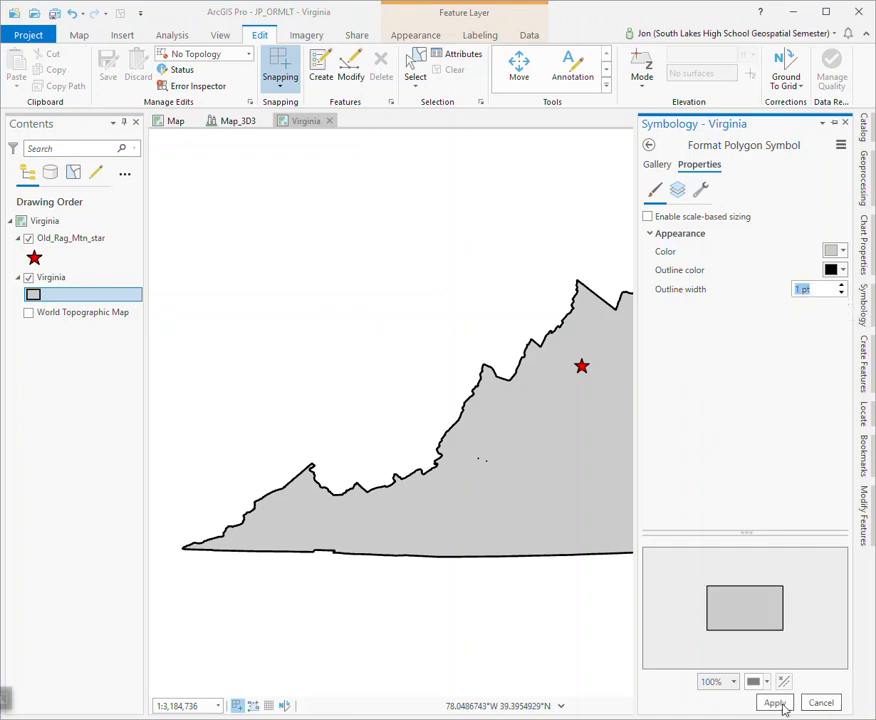
pyautogui.click(777, 703)
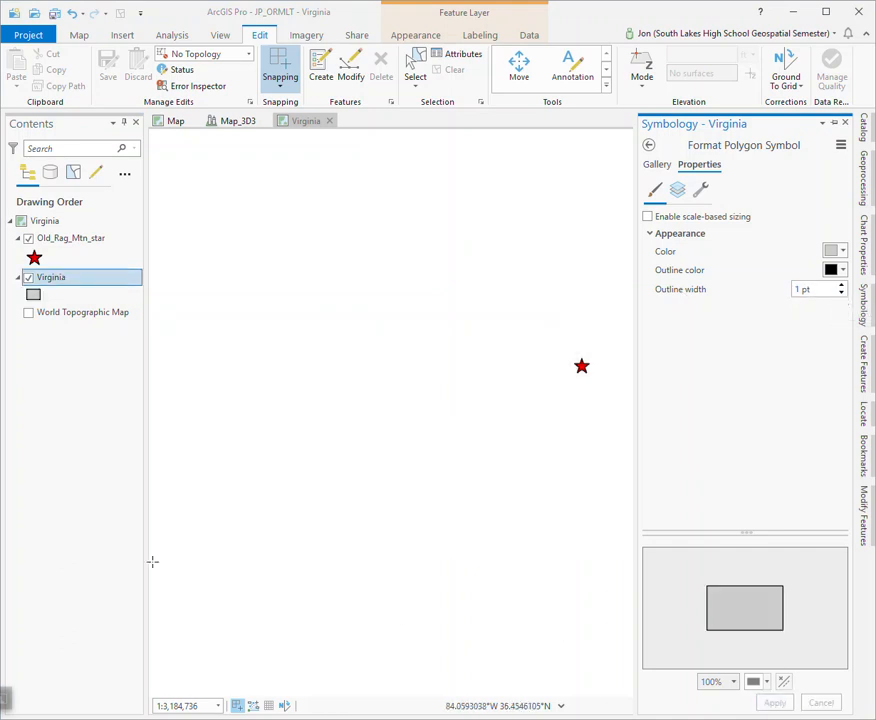
pyautogui.click(105, 530)
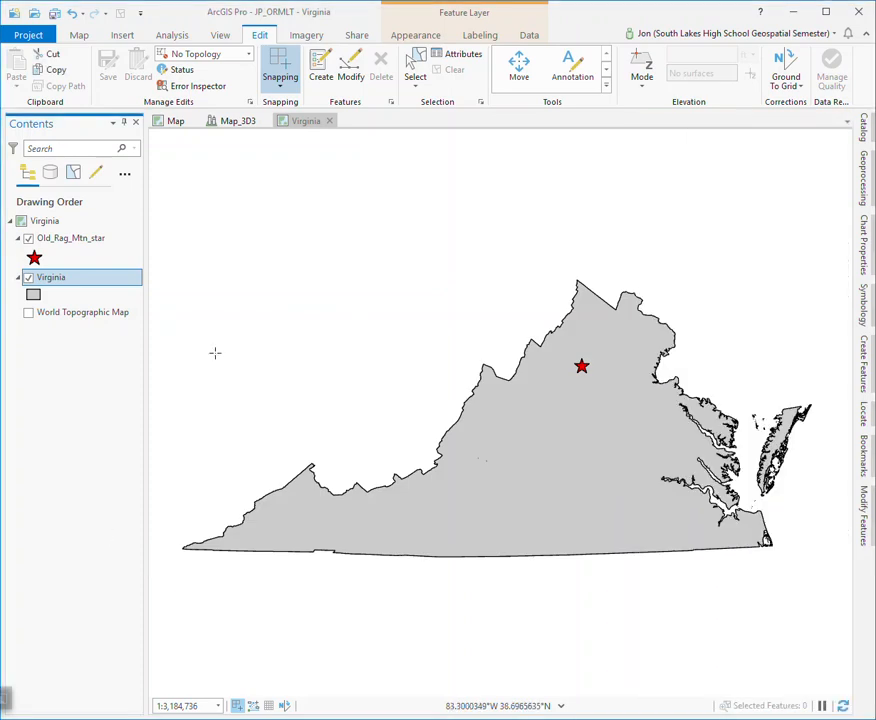
# Change the basemap of the Map_3D3 scene to Imagery.
pyautogui.click(244, 124)
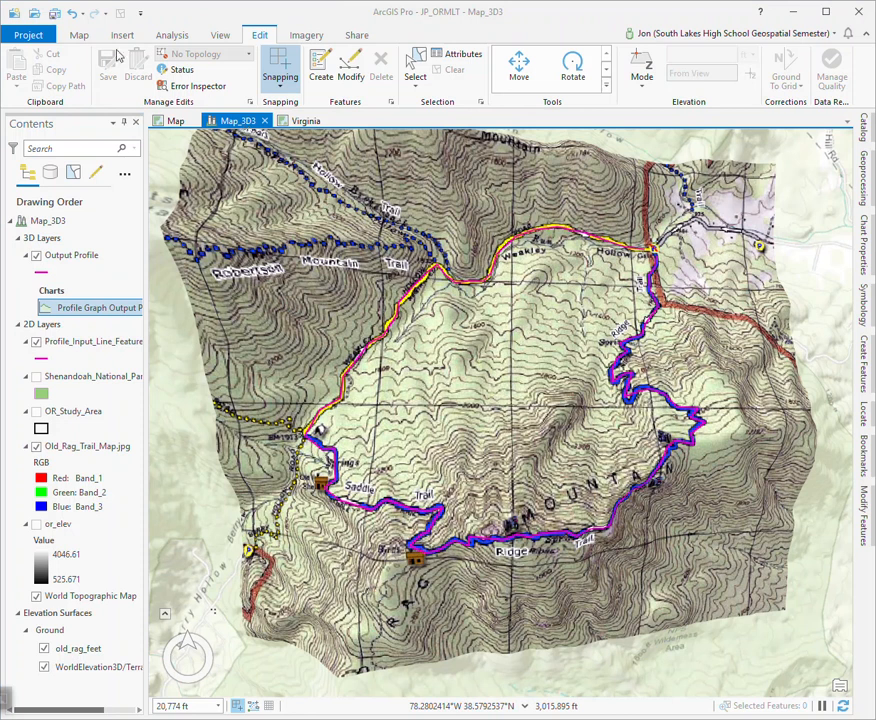
pyautogui.click(80, 35)
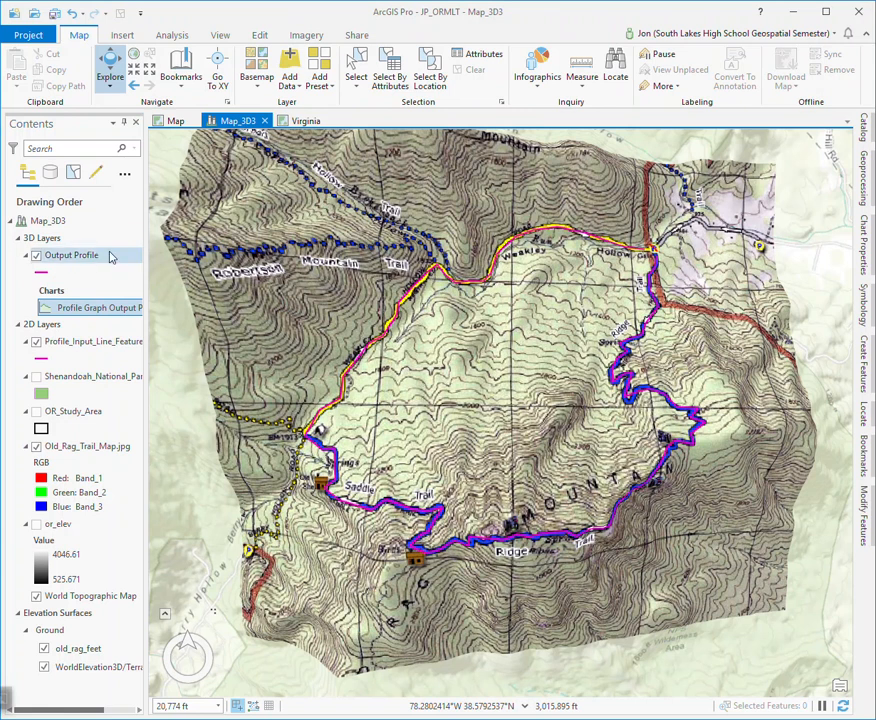
pyautogui.click(255, 86)
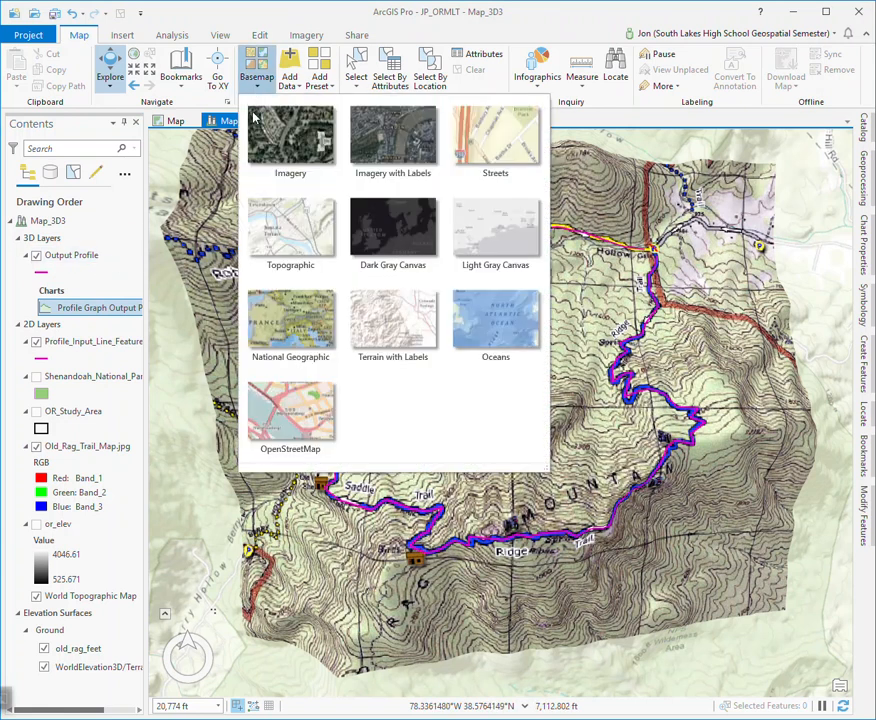
pyautogui.click(289, 137)
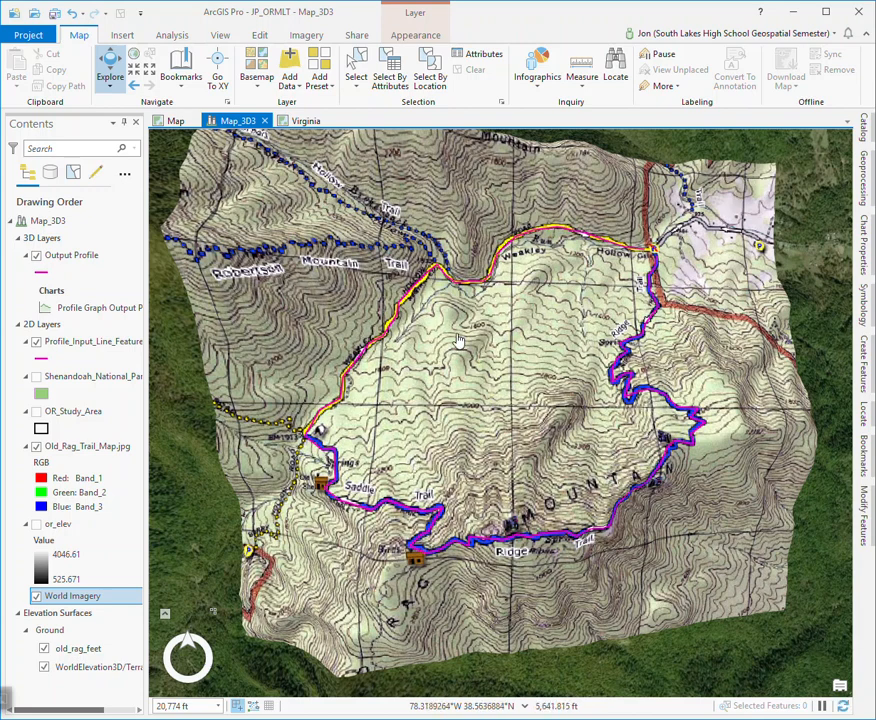
# Examine the trail map draped over the Old Rag terrain in the Map_3D3 scene from several angles.
pyautogui.click(177, 121)
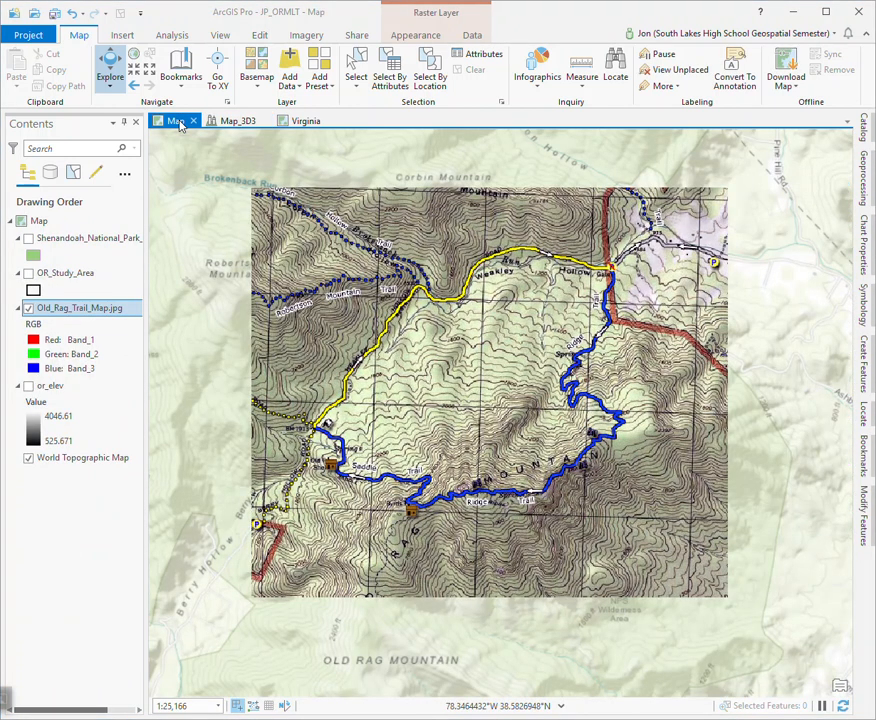
pyautogui.click(237, 121)
pyautogui.moveTo(555, 534); pyautogui.dragTo(557, 353)
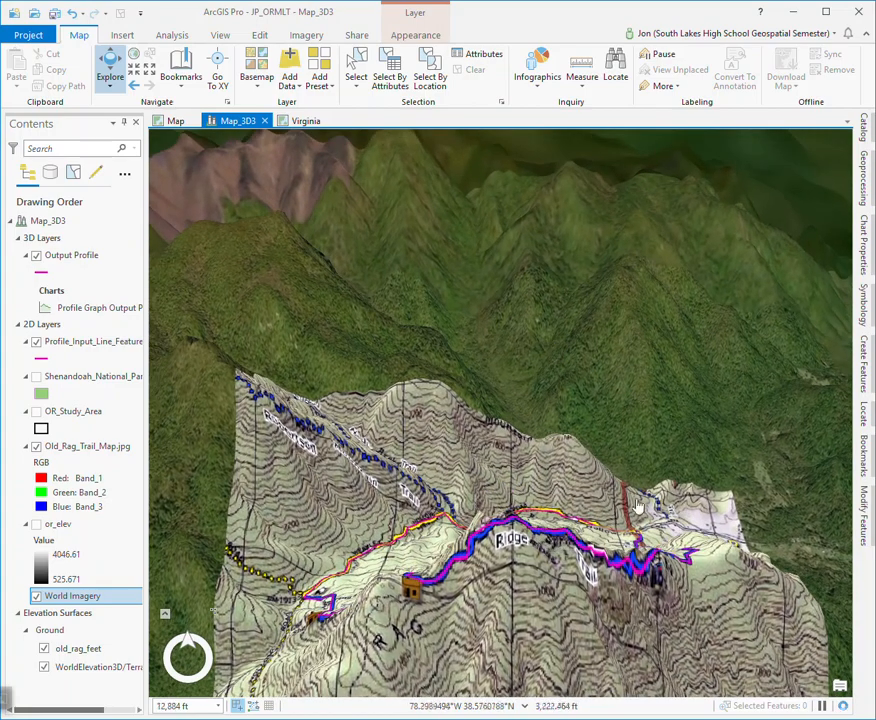
pyautogui.moveTo(692, 569); pyautogui.dragTo(449, 593)
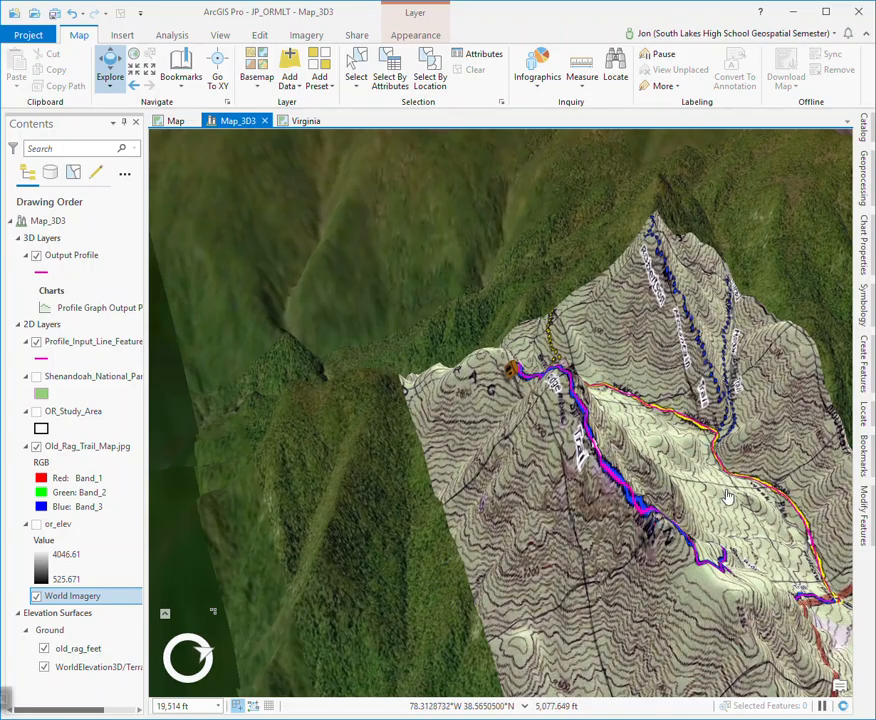
pyautogui.moveTo(690, 496); pyautogui.dragTo(453, 364)
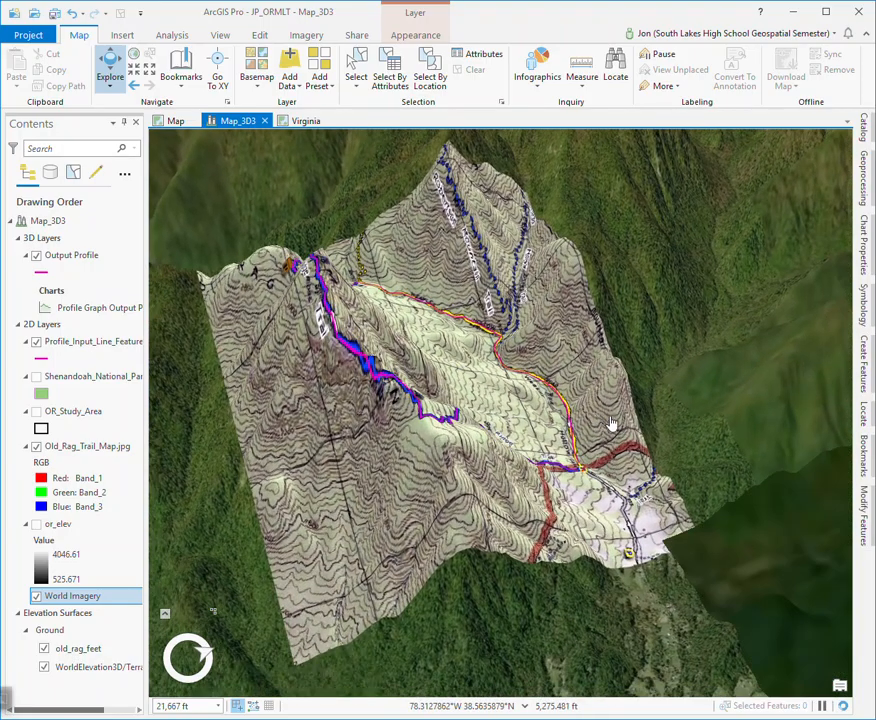
pyautogui.moveTo(643, 420); pyautogui.dragTo(586, 427)
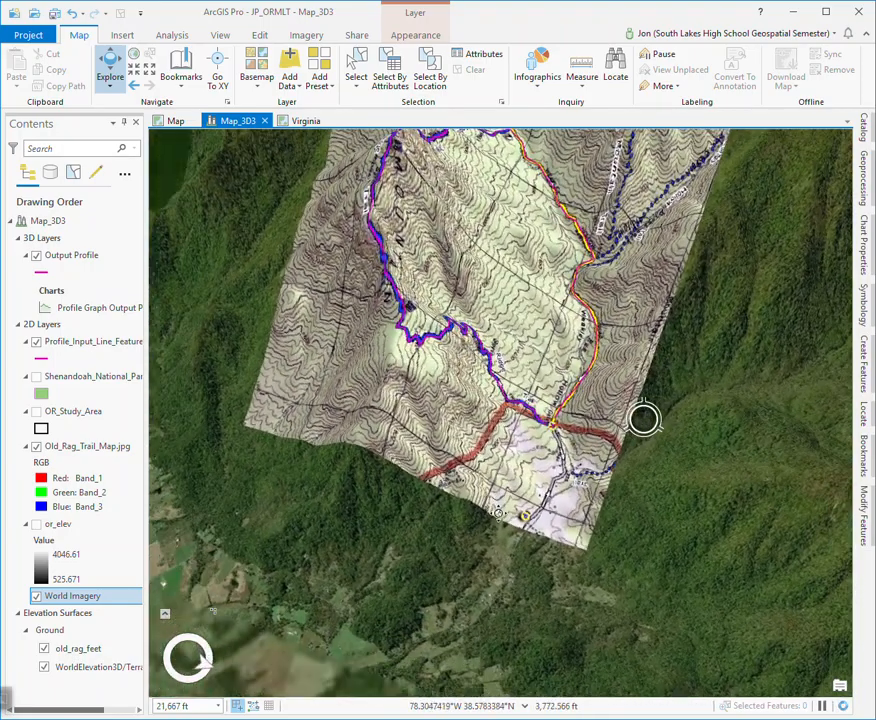
pyautogui.moveTo(598, 366); pyautogui.dragTo(578, 470)
pyautogui.moveTo(676, 415); pyautogui.dragTo(674, 414)
pyautogui.moveTo(554, 329); pyautogui.dragTo(541, 417)
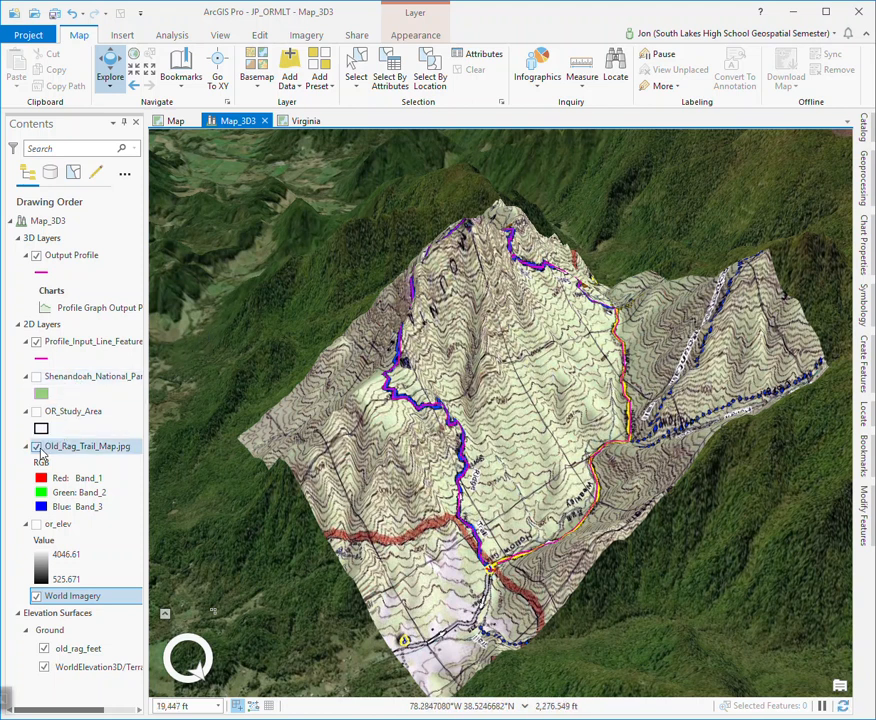
# Turn off the Old_Rag_Trail_Map.jpg layer and orient the 3D scene to frame the whole trail loop on the imagery.
pyautogui.click(37, 448)
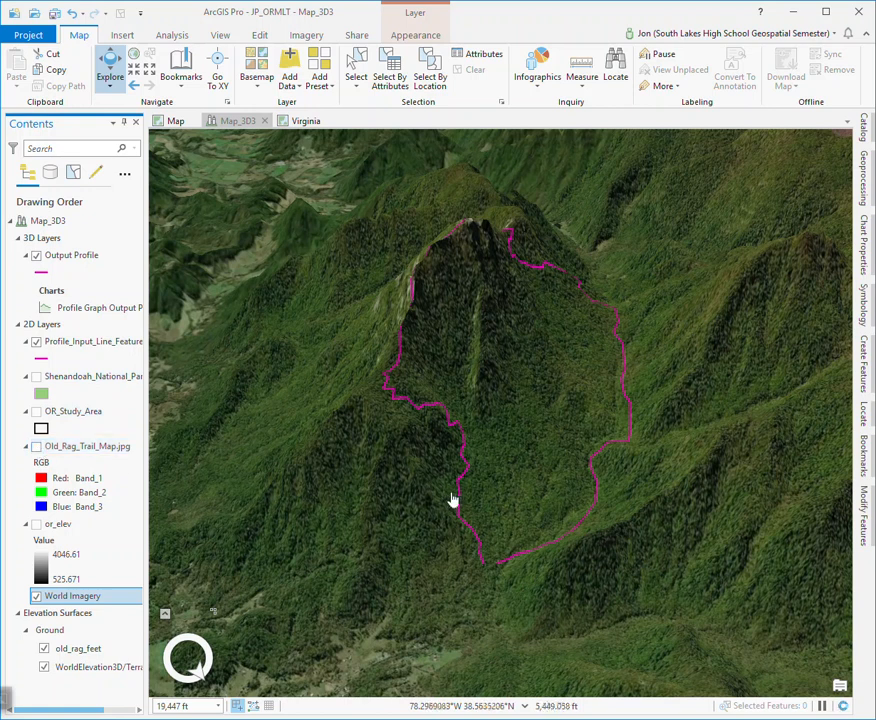
pyautogui.moveTo(430, 340); pyautogui.dragTo(522, 367)
pyautogui.moveTo(629, 471); pyautogui.dragTo(470, 420)
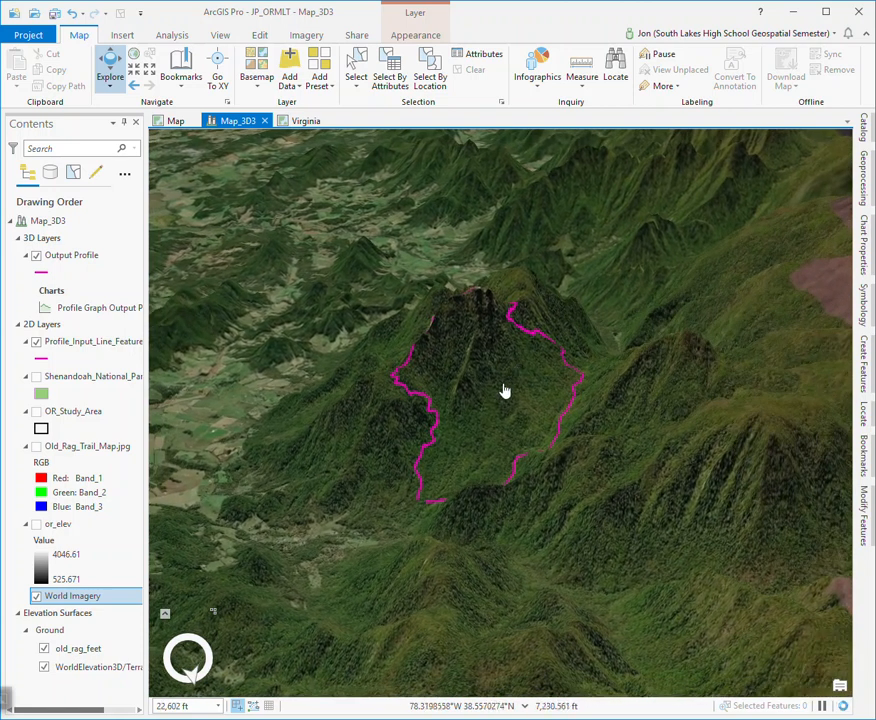
pyautogui.scroll(3, 479, 422)
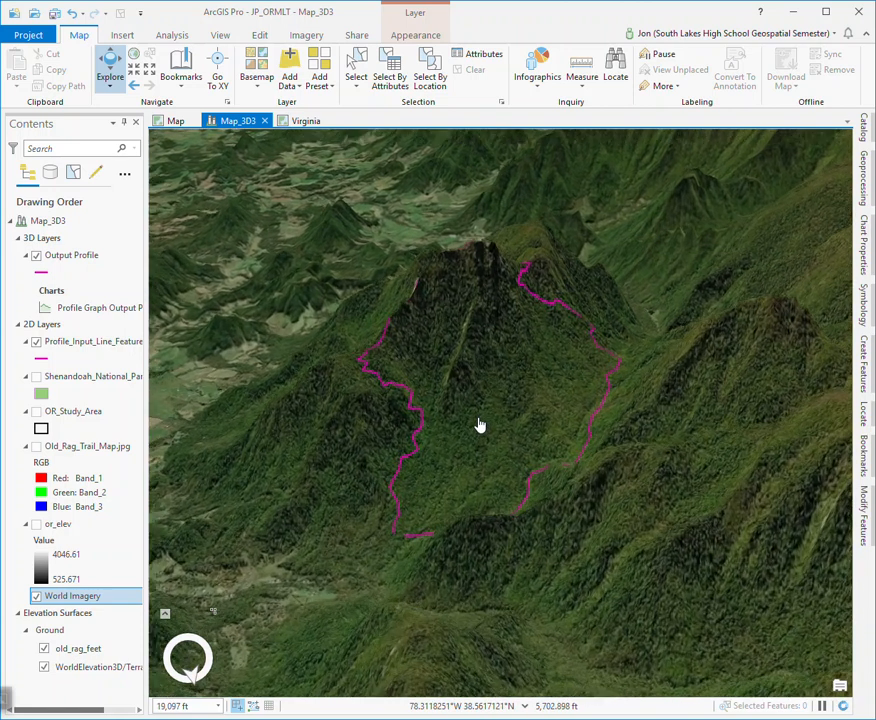
pyautogui.scroll(2, 479, 425)
pyautogui.moveTo(463, 503); pyautogui.dragTo(575, 544)
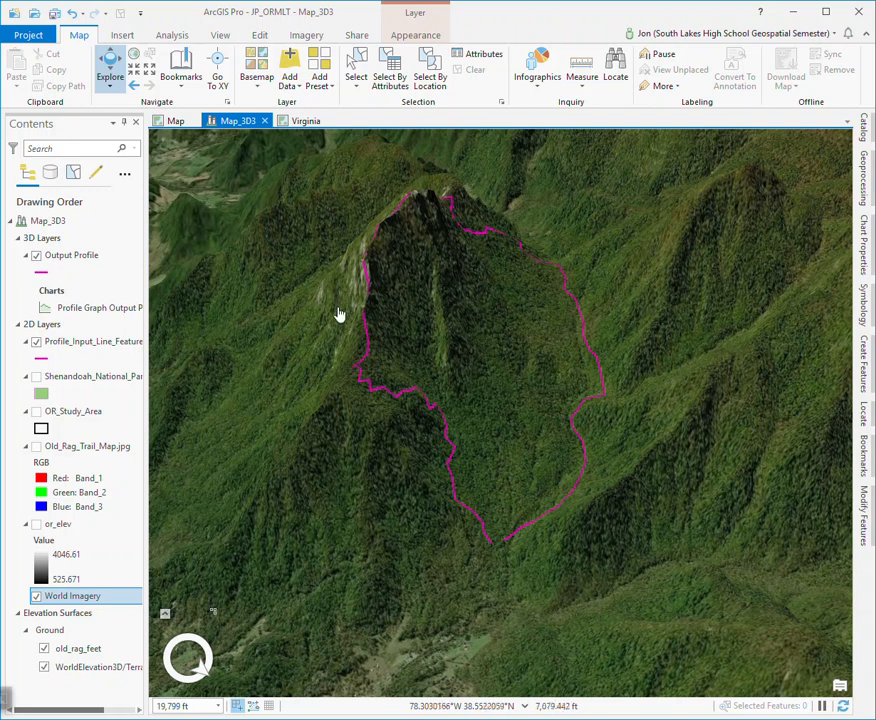
# Review the Map, Map_3D3 and Virginia views one after another.
pyautogui.click(175, 121)
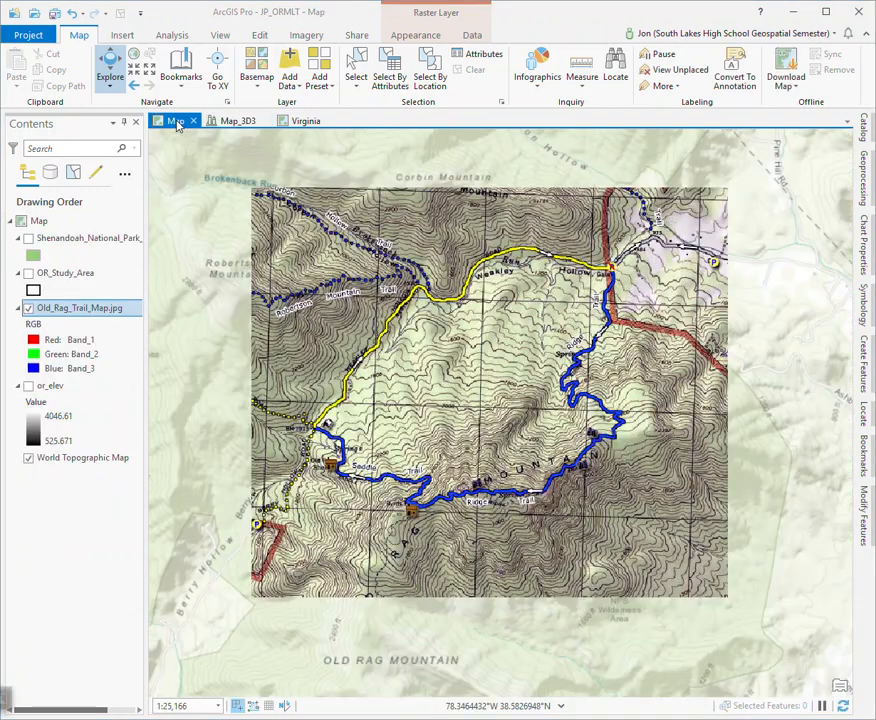
pyautogui.click(231, 122)
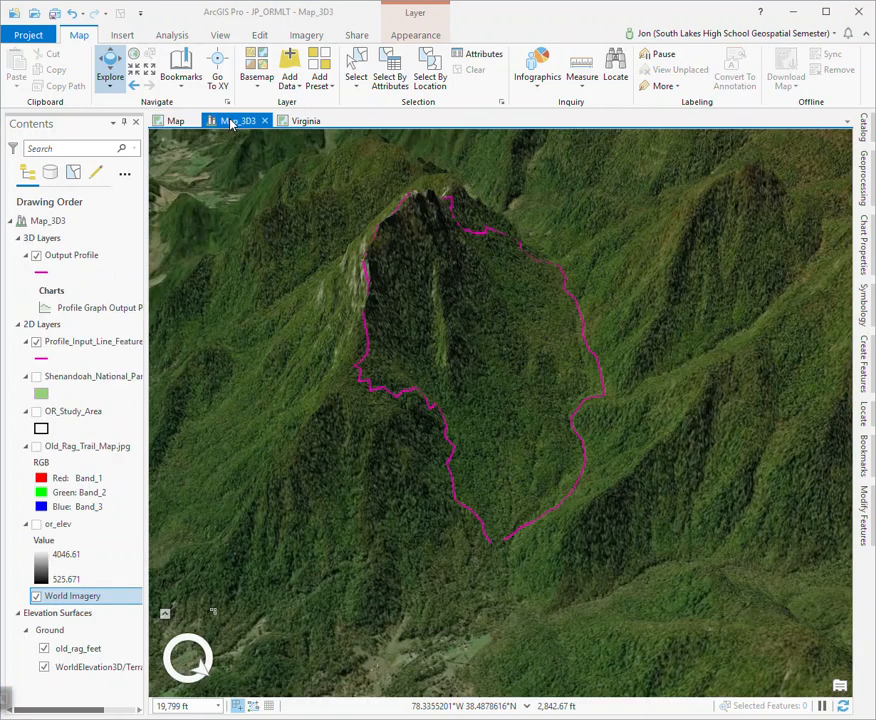
pyautogui.click(297, 121)
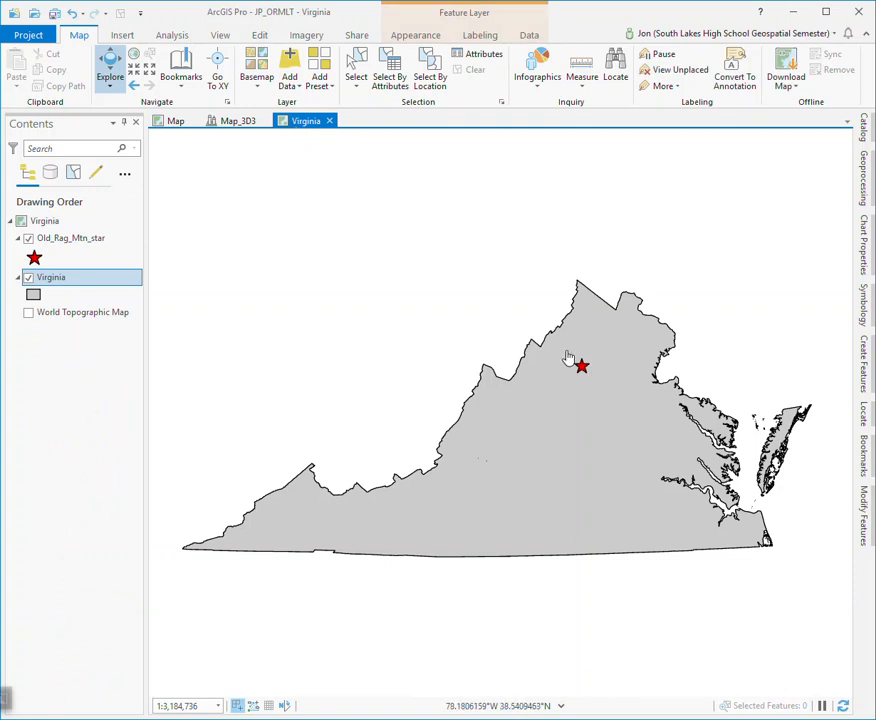
pyautogui.click(215, 123)
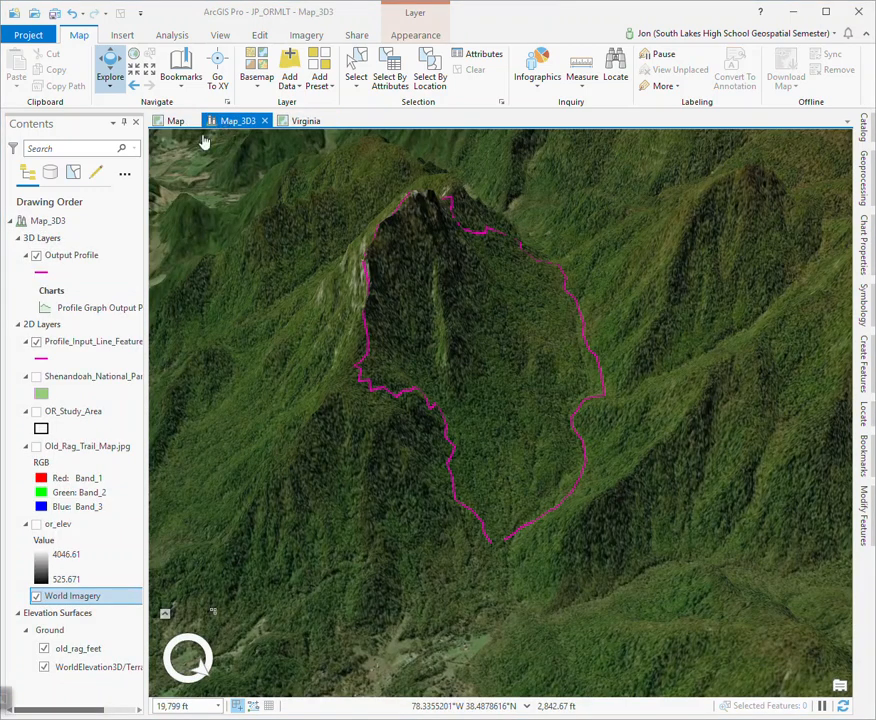